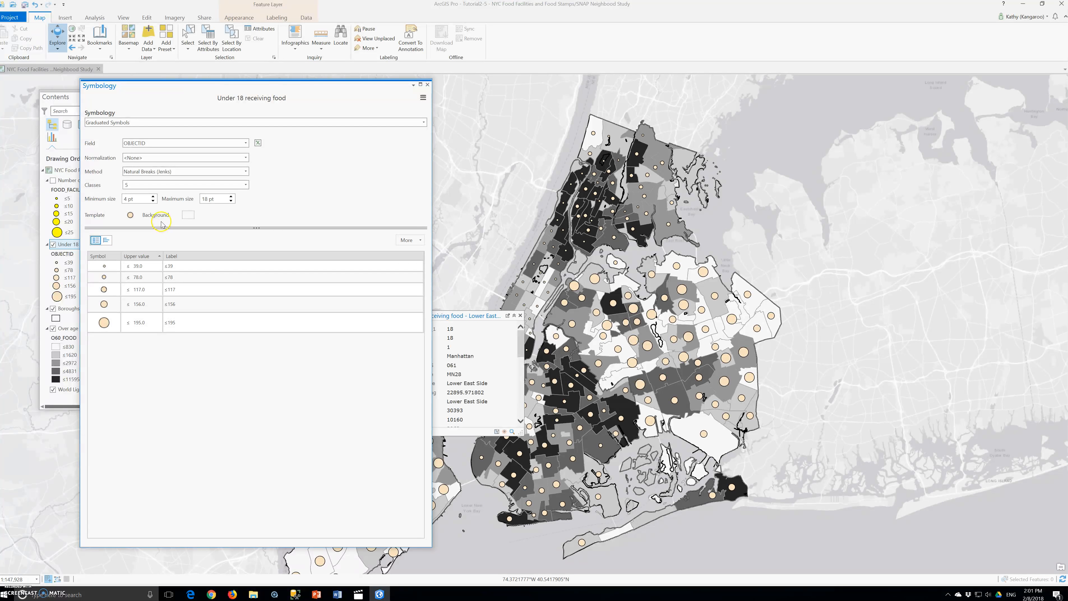
Symbolize the Under 18 receiving food layer by the U18_FOOD field with the Quantile classification method.
{"action": "left_click", "coordinate": [157, 145]}
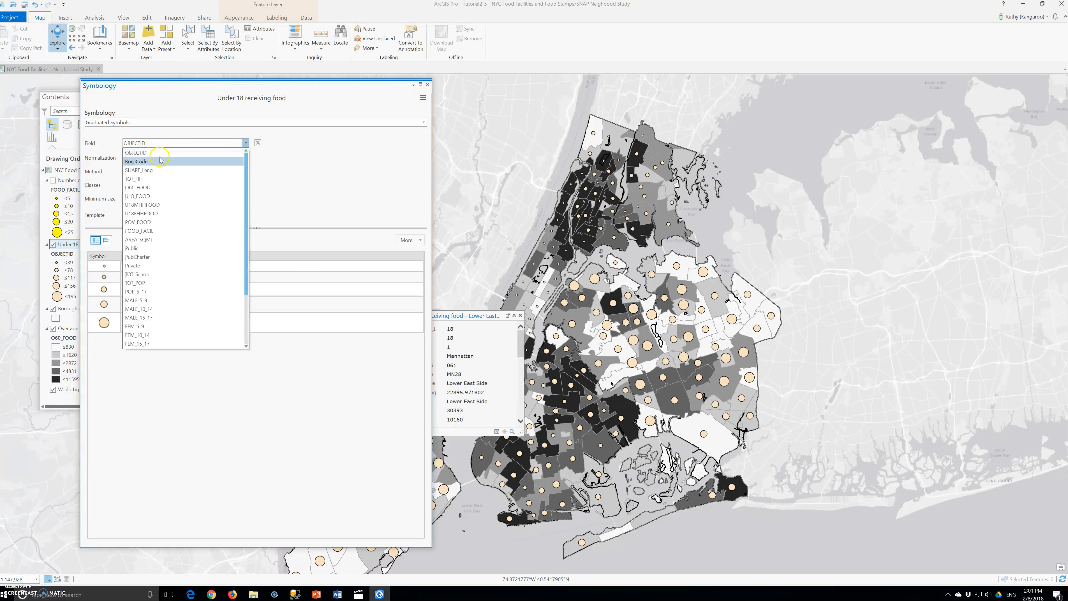
{"action": "left_click", "coordinate": [158, 197]}
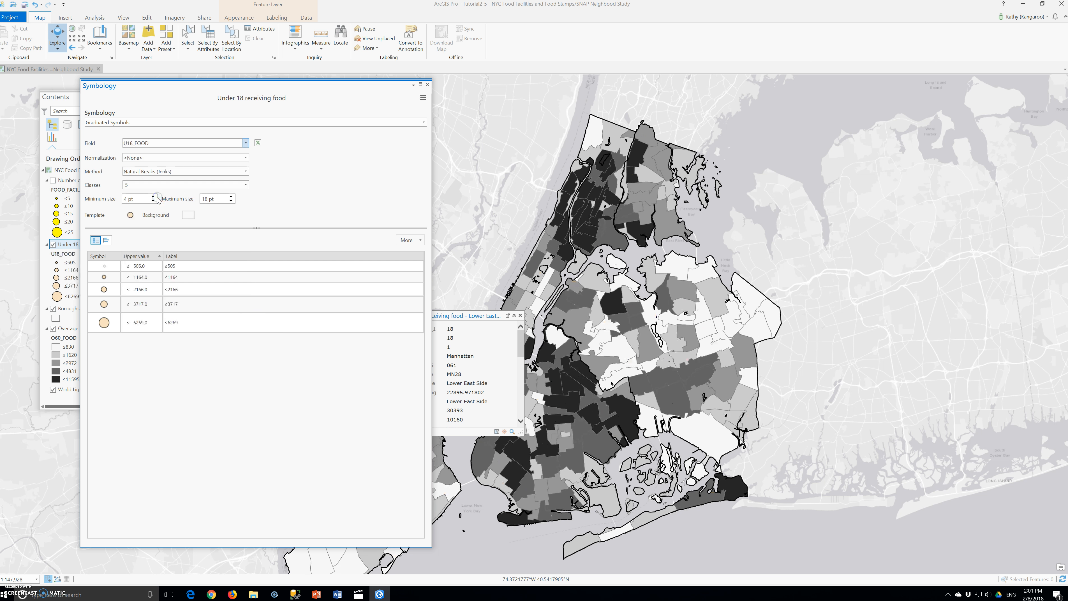
{"action": "left_click", "coordinate": [153, 175]}
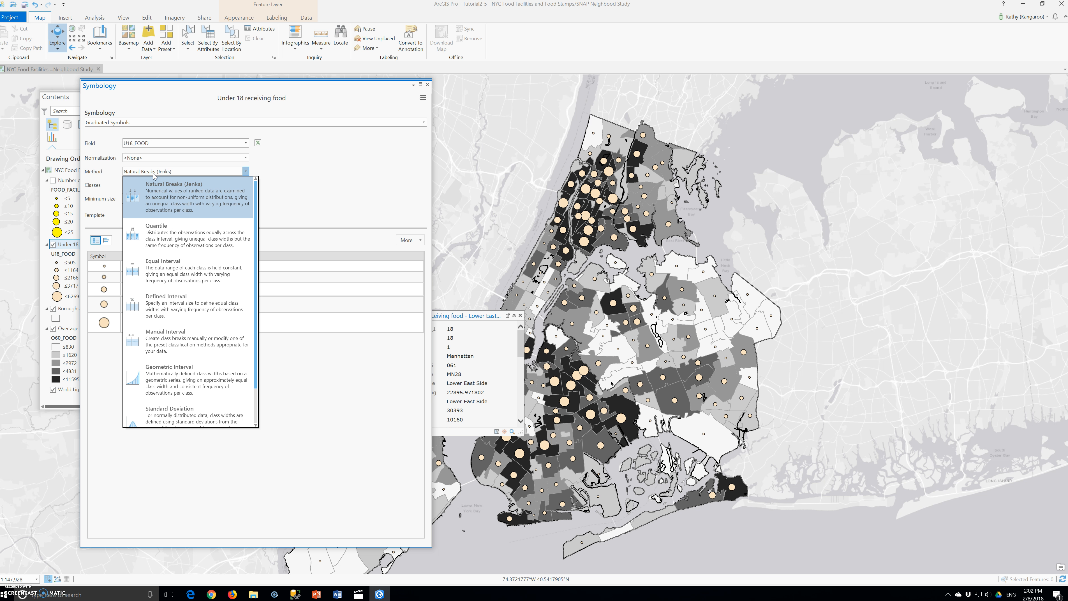
{"action": "left_click", "coordinate": [156, 348]}
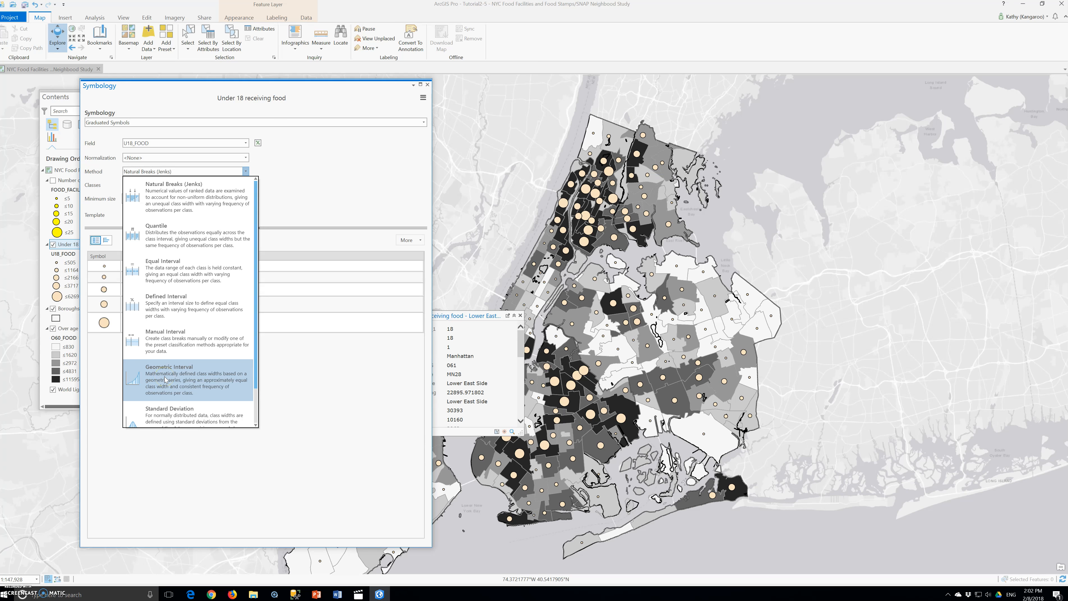
{"action": "left_click", "coordinate": [165, 238]}
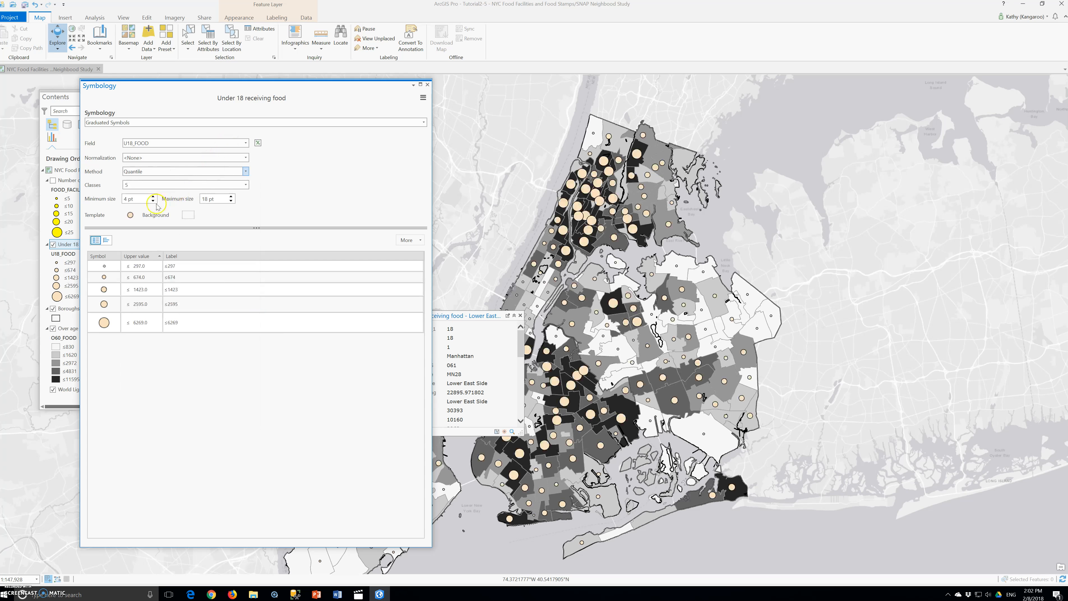
Set the graduated symbols' minimum size to 2 pt and maximum size to 20 pt.
{"action": "left_click_drag", "start_coordinate": [128, 198], "coordinate": [104, 198]}
{"action": "type", "text": "2"}
{"action": "left_click", "coordinate": [199, 200]}
{"action": "left_click_drag", "start_coordinate": [205, 200], "coordinate": [197, 200]}
{"action": "key", "text": "BackSpace"}
{"action": "type", "text": "20"}
Recolor the template symbol of the Under 18 receiving food layer to medium purple, apply it and close the symbology settings.
{"action": "left_click", "coordinate": [130, 216]}
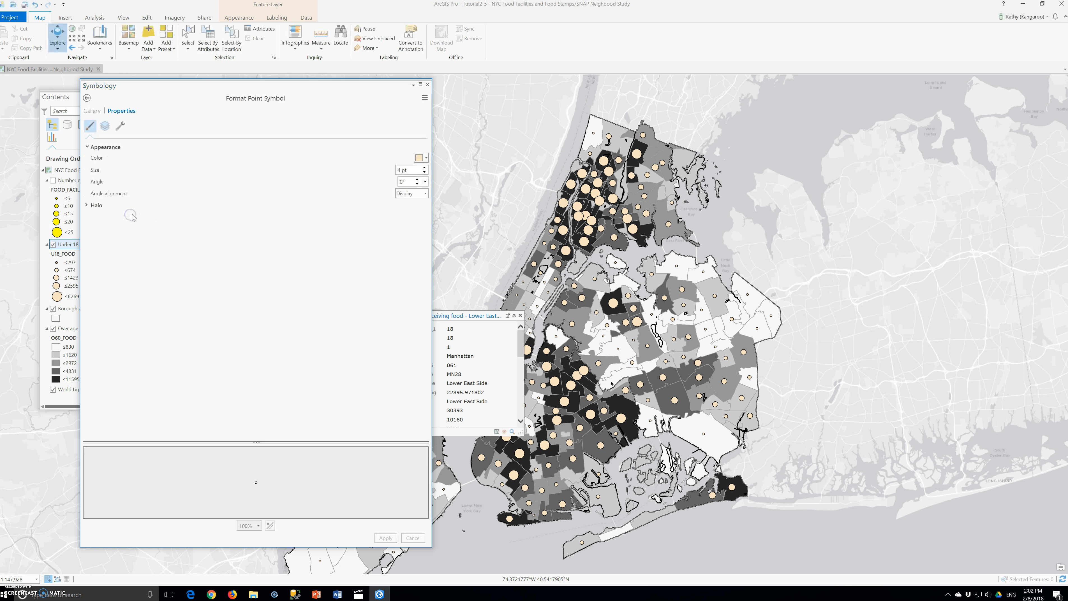
{"action": "left_click", "coordinate": [426, 158]}
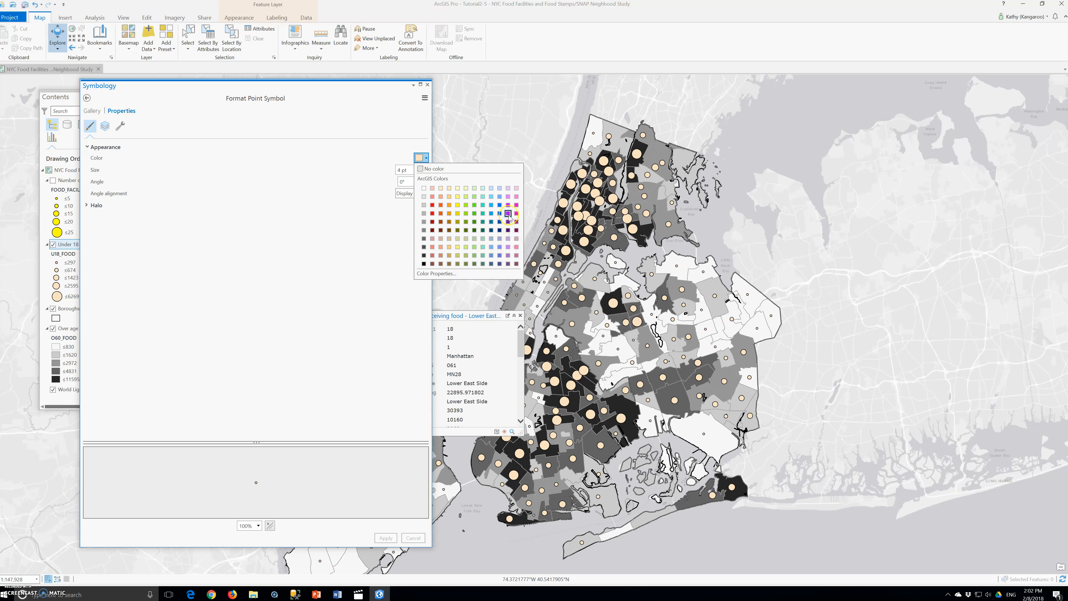
{"action": "left_click", "coordinate": [508, 205]}
{"action": "left_click", "coordinate": [508, 197]}
{"action": "left_click", "coordinate": [505, 255]}
{"action": "left_click", "coordinate": [508, 256]}
{"action": "left_click", "coordinate": [507, 248]}
{"action": "left_click", "coordinate": [507, 255]}
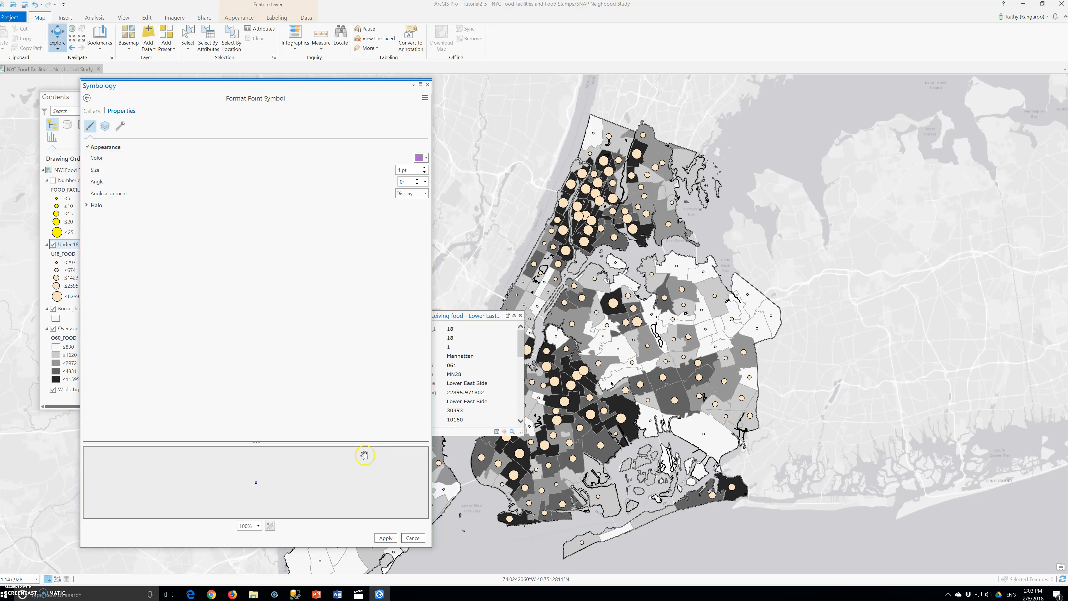
{"action": "left_click", "coordinate": [385, 539]}
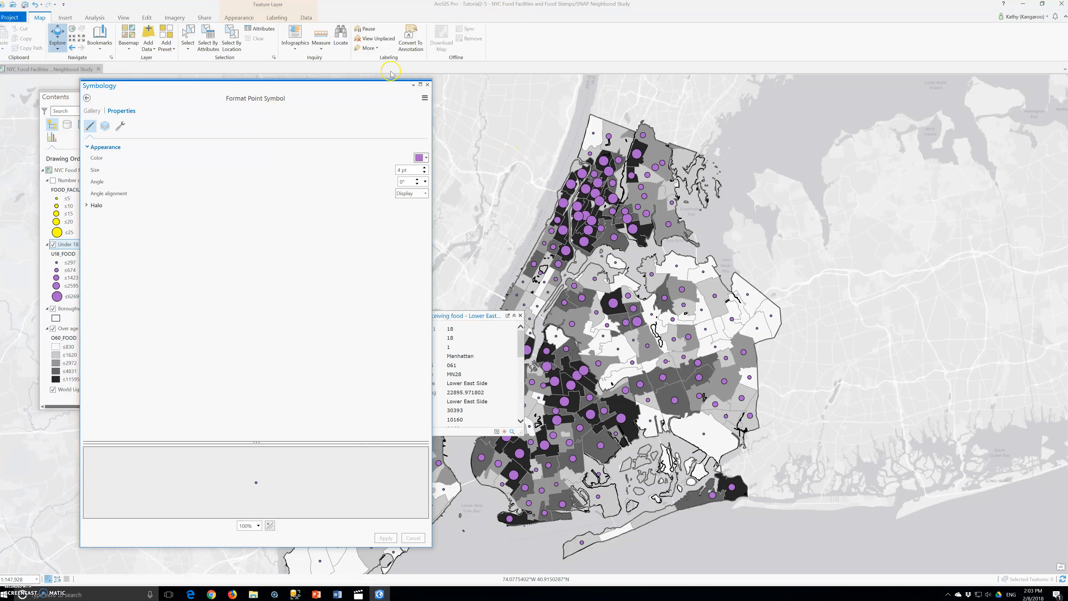
{"action": "left_click", "coordinate": [426, 85]}
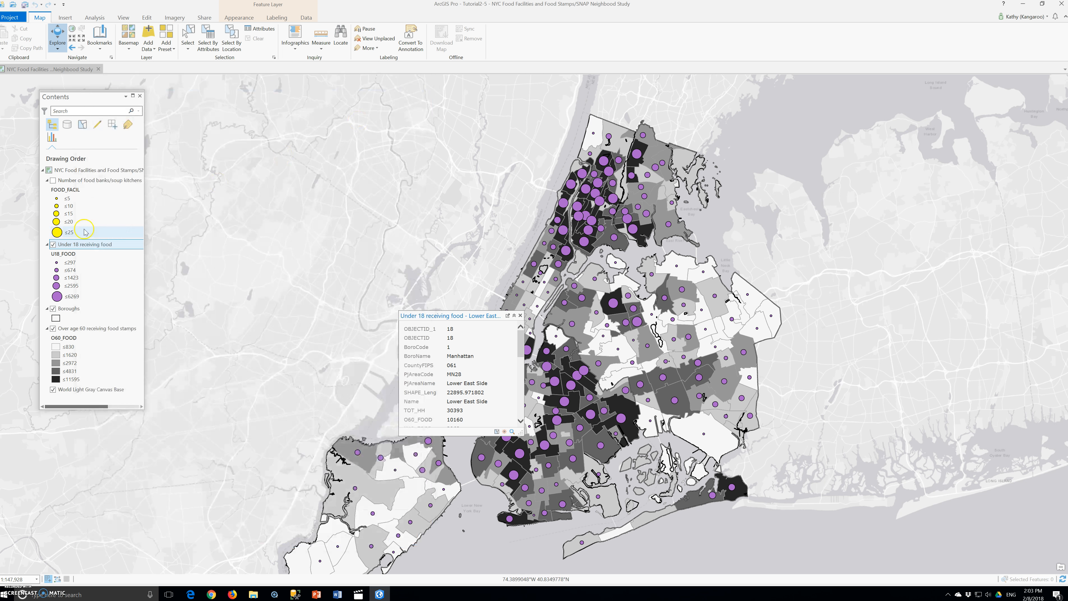
Turn on the Number of food banks/soup kitchens layer and close the feature pop-up on the map.
{"action": "left_click", "coordinate": [53, 181]}
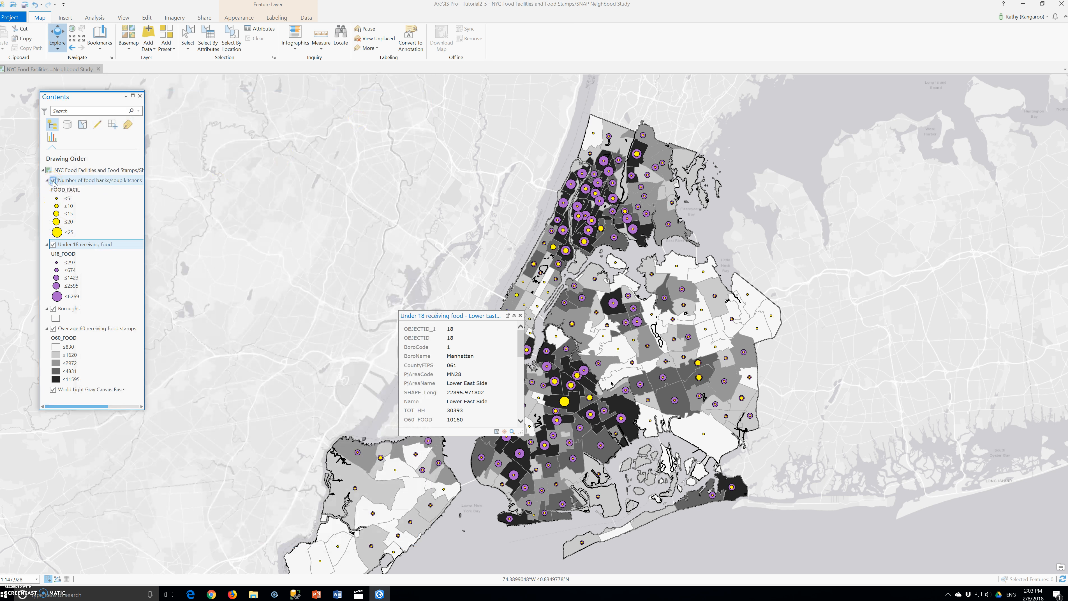
{"action": "left_click", "coordinate": [520, 316]}
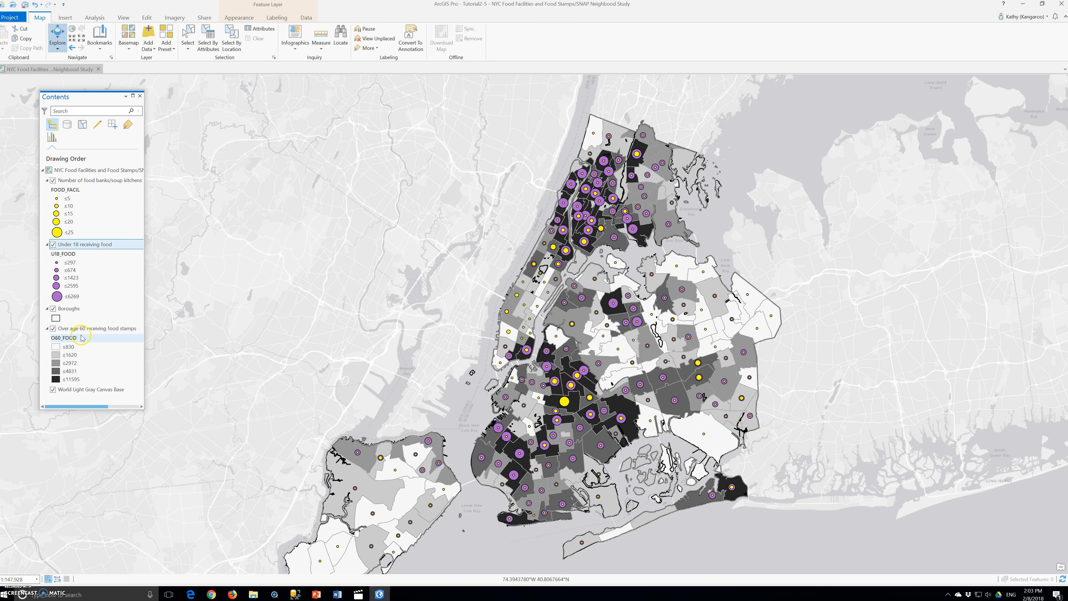
Review the symbology settings of the Number of food banks/soup kitchens layer, then close them.
{"action": "left_click", "coordinate": [73, 183]}
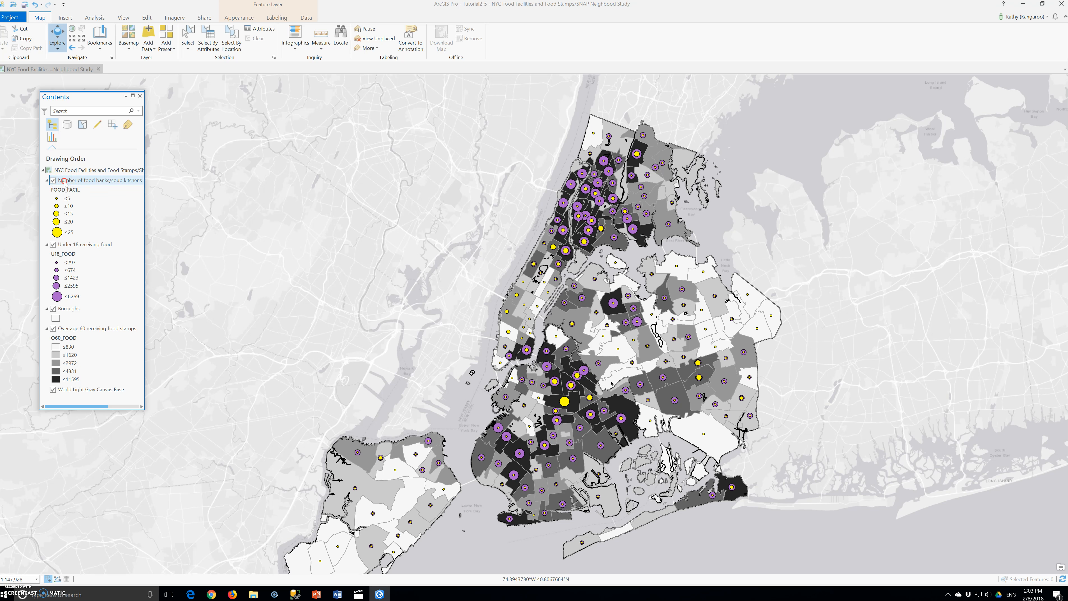
{"action": "right_click", "coordinate": [59, 180]}
{"action": "left_click", "coordinate": [107, 331]}
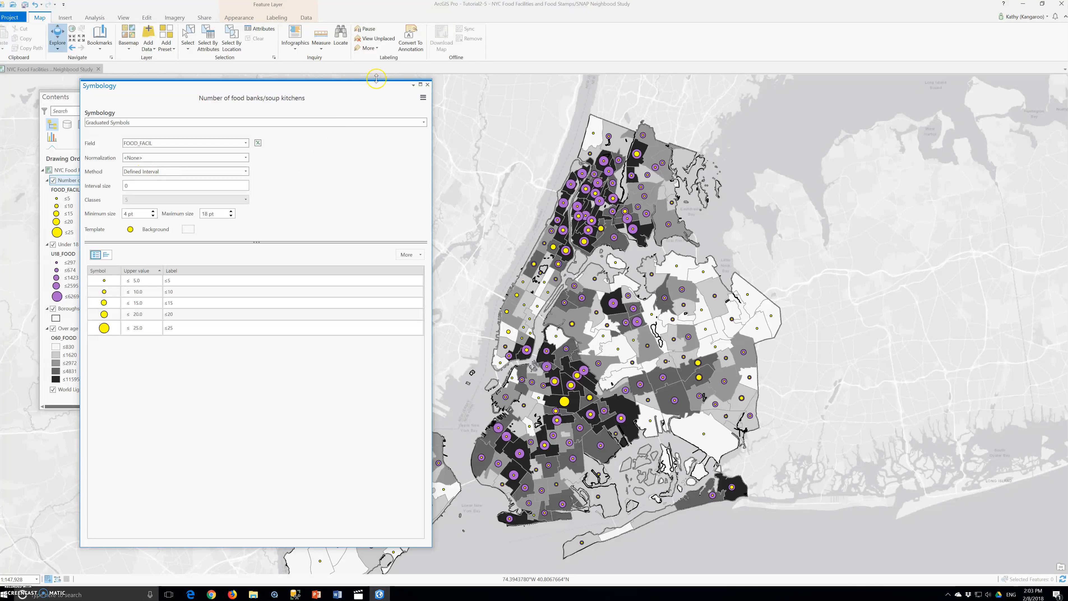
{"action": "left_click", "coordinate": [428, 85]}
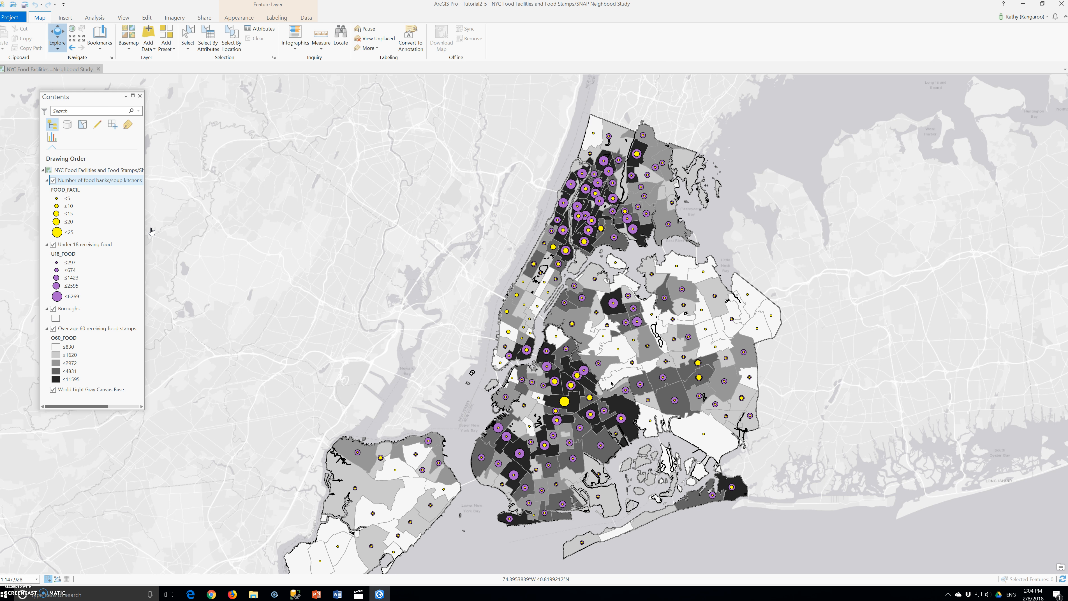
{"action": "left_click", "coordinate": [128, 180]}
Save the project, accepting the upgrade to the current version, and close the program.
{"action": "left_click", "coordinate": [23, 19]}
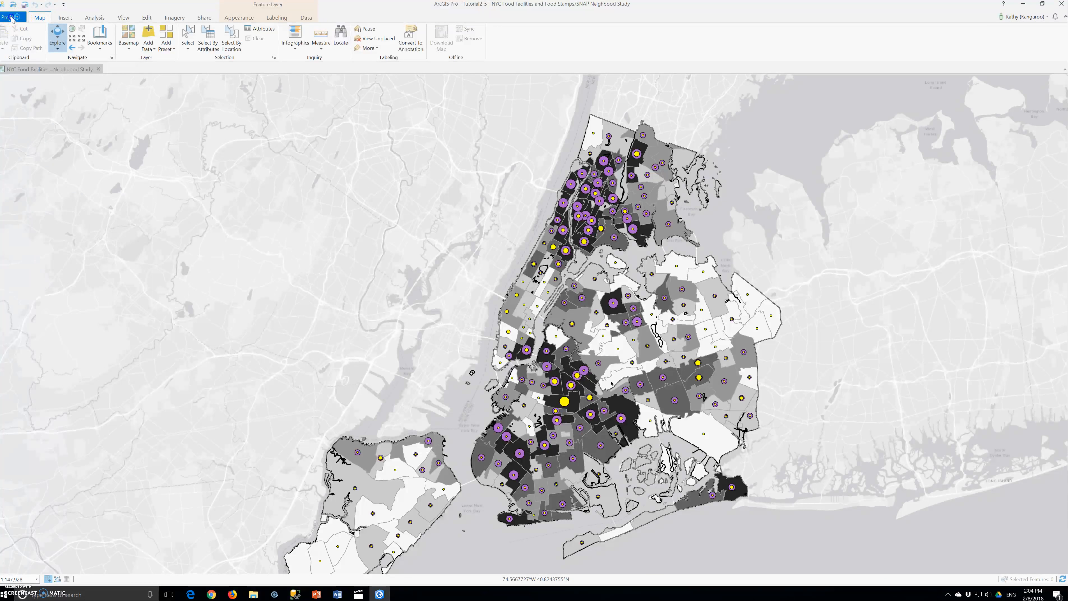
{"action": "left_click", "coordinate": [9, 70]}
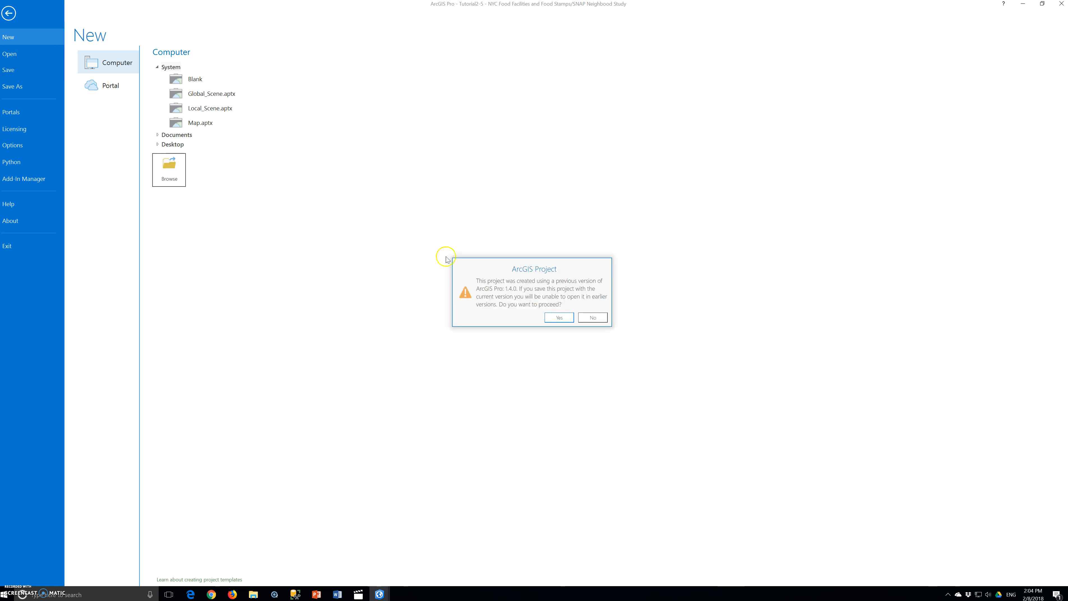
{"action": "left_click", "coordinate": [560, 319]}
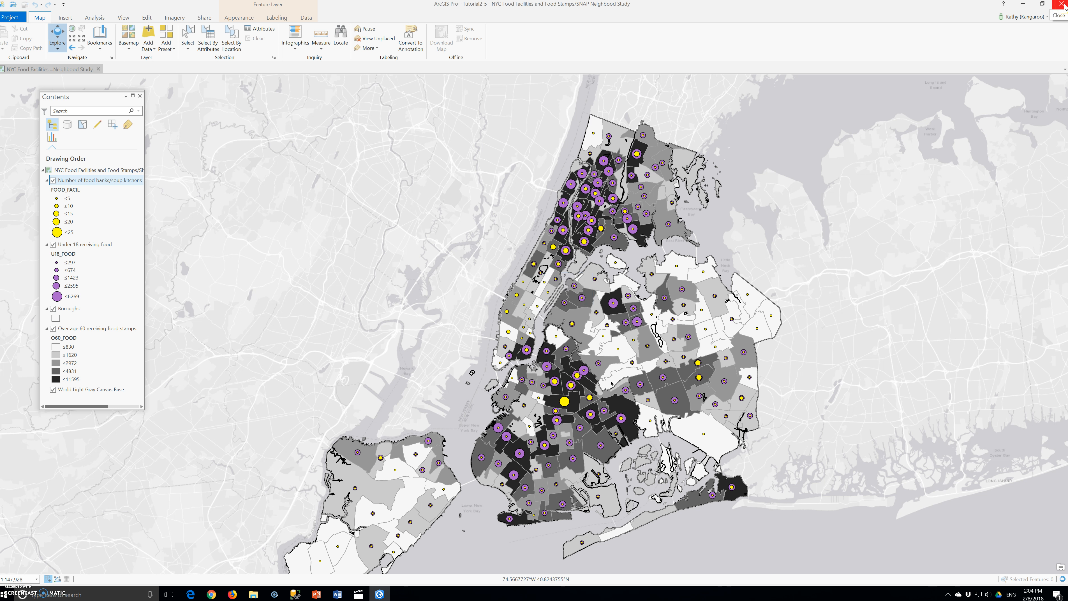
{"action": "left_click", "coordinate": [1057, 5]}
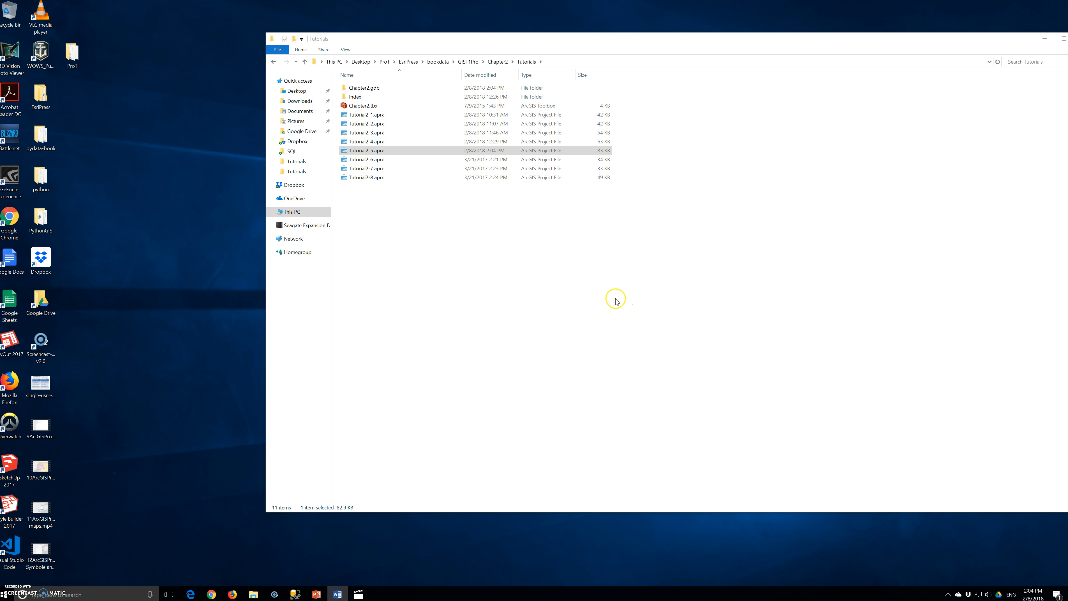
Open the Tutorial2-6.aprx project in ArcGIS Pro and widen the layer list to fit the full layer names.
{"action": "left_click", "coordinate": [353, 161]}
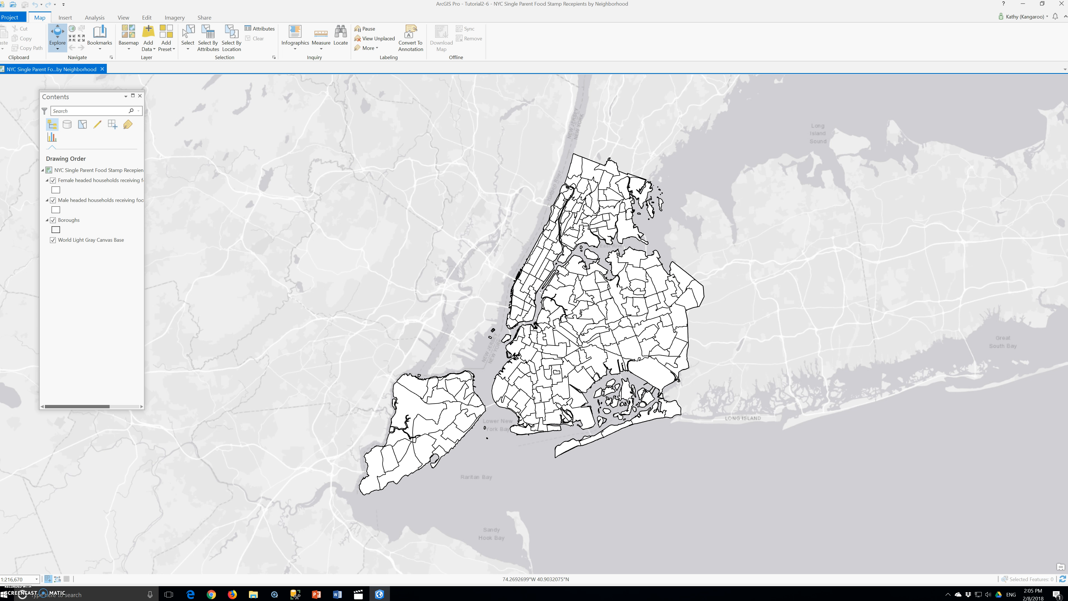
{"action": "left_click", "coordinate": [75, 31]}
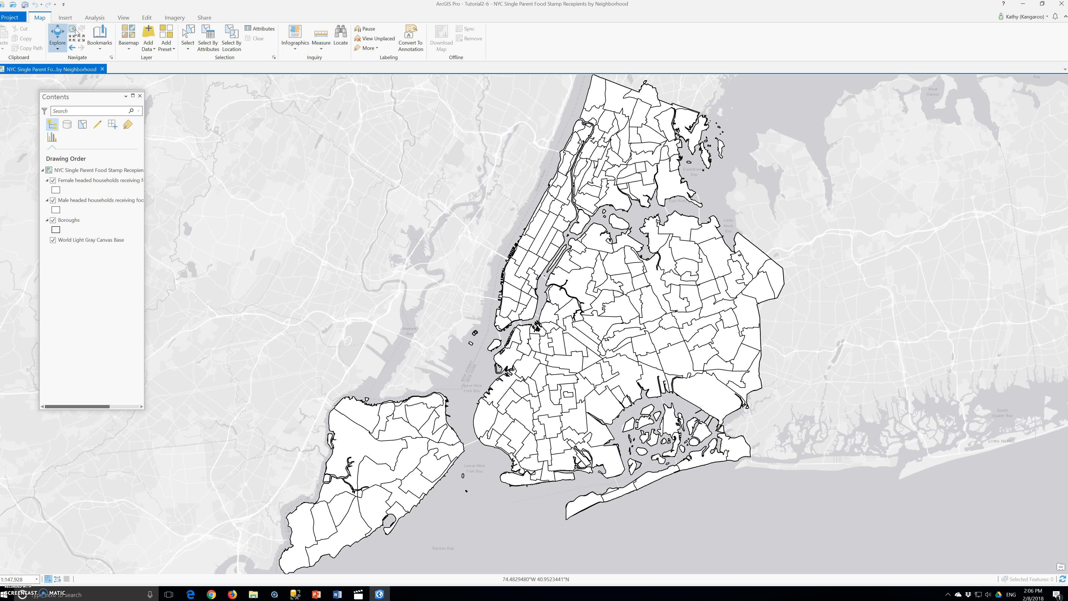
{"action": "left_click_drag", "start_coordinate": [144, 232], "coordinate": [287, 232]}
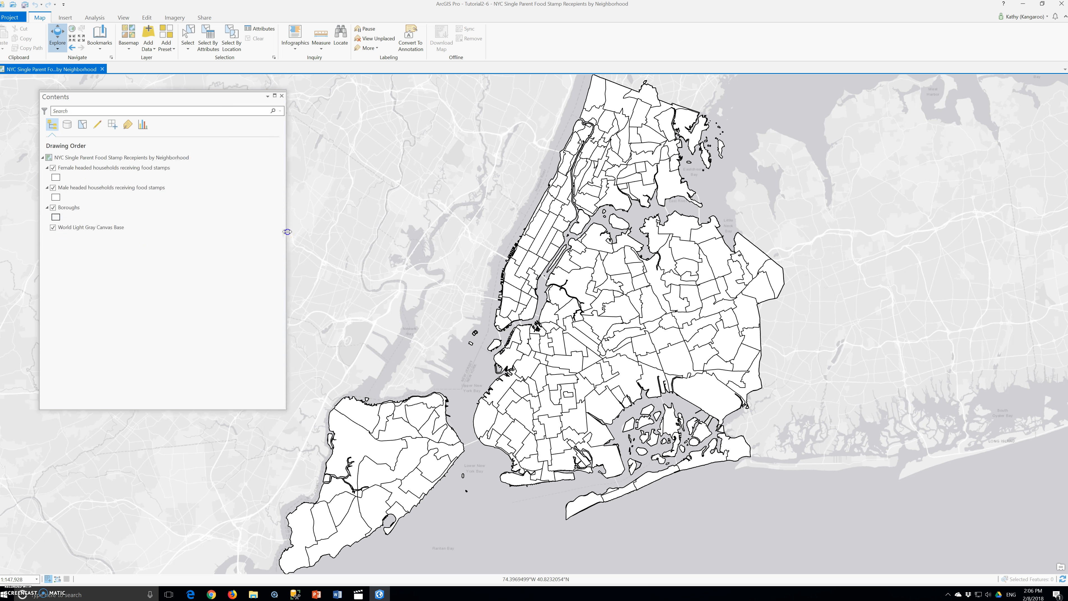
Symbolize the Female headed households receiving food stamps layer with Graduated Colors based on the U18FHHFOOD field.
{"action": "right_click", "coordinate": [126, 168]}
{"action": "left_click", "coordinate": [163, 321]}
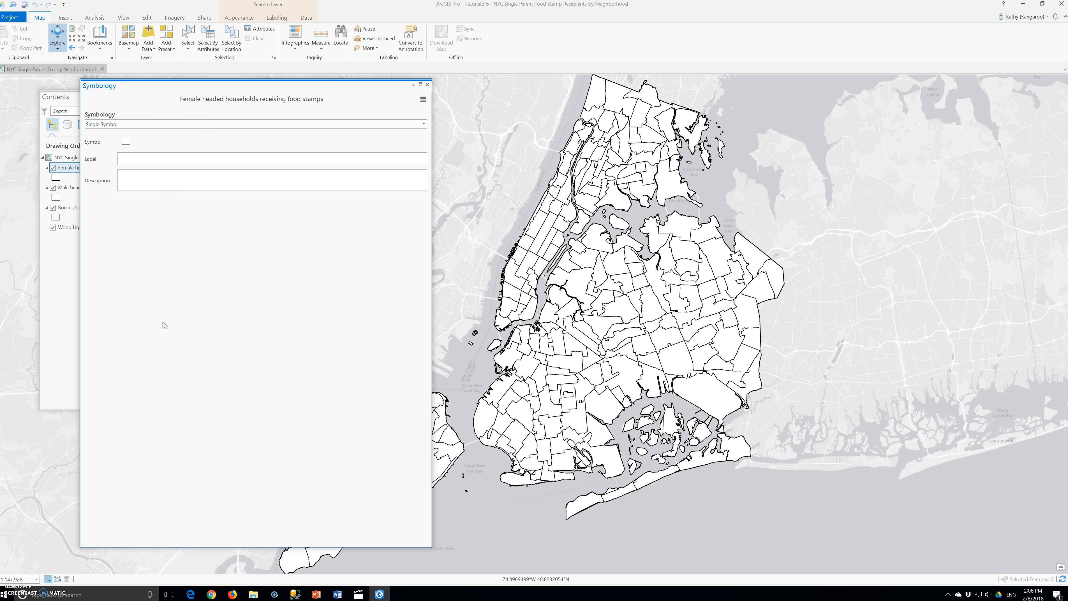
{"action": "left_click", "coordinate": [144, 124]}
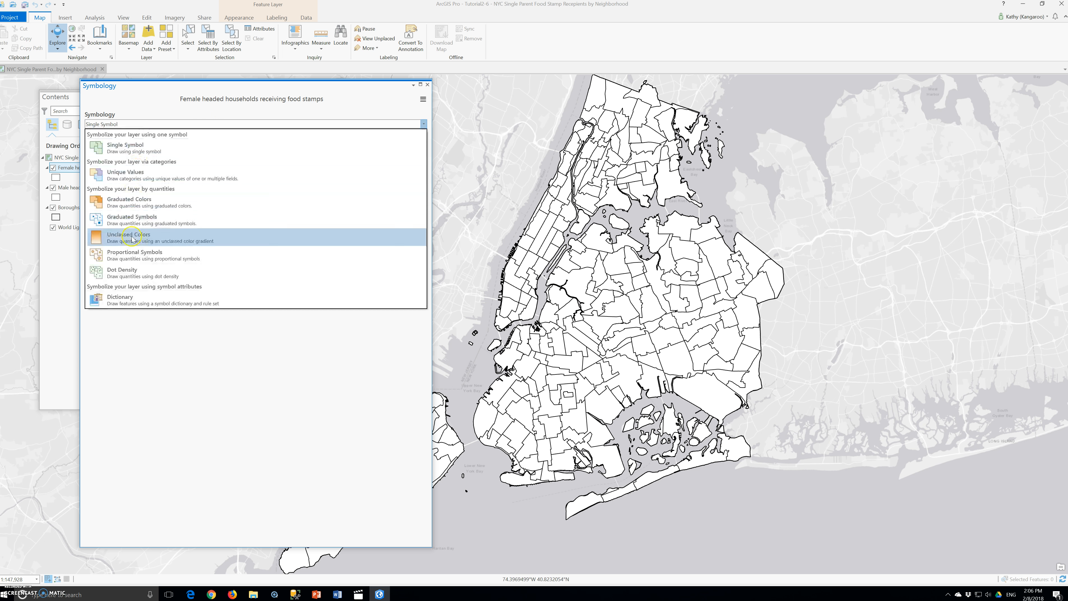
{"action": "left_click", "coordinate": [131, 202]}
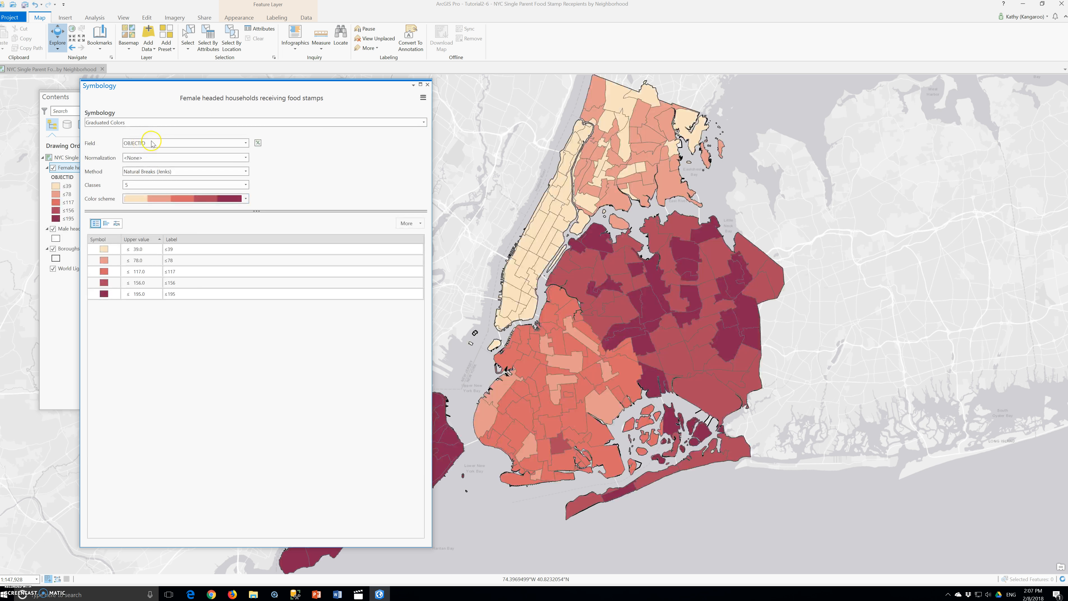
{"action": "left_click", "coordinate": [150, 145]}
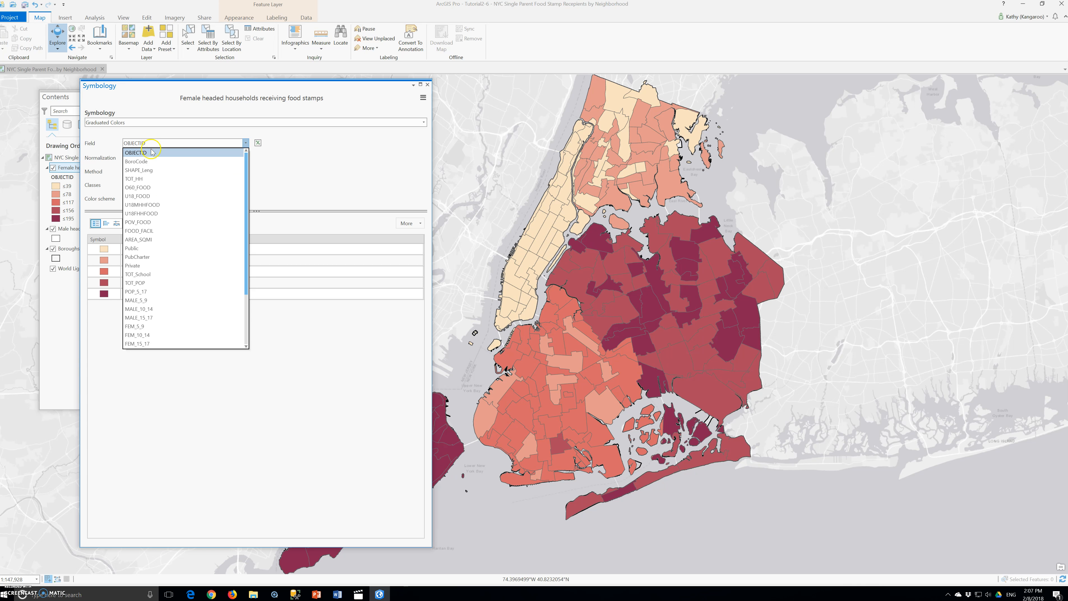
{"action": "left_click", "coordinate": [143, 216]}
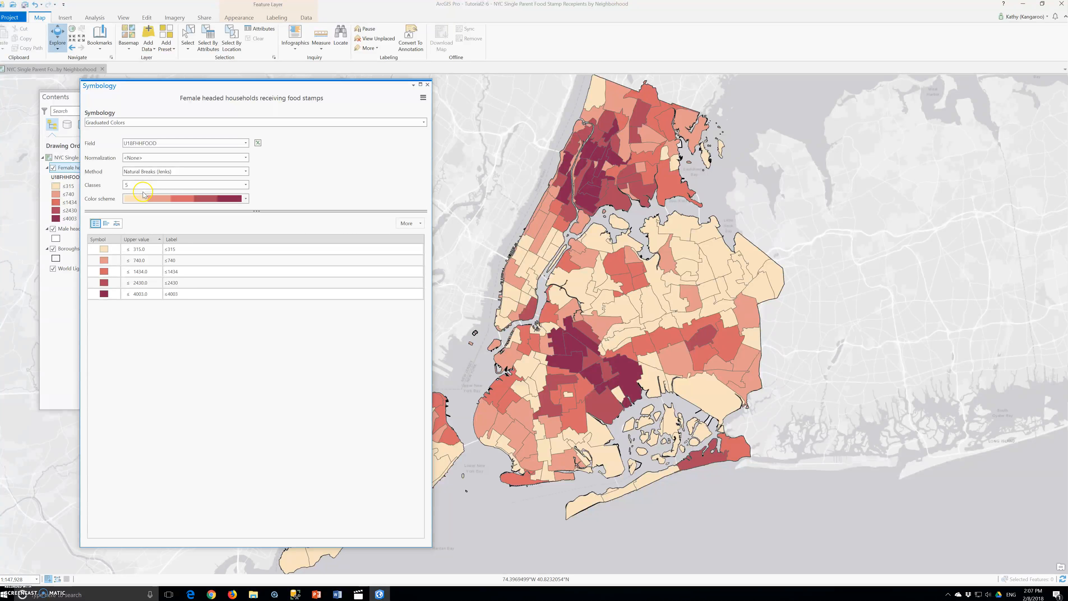
Normalize the female-headed households symbology by the TOT_HH field.
{"action": "left_click", "coordinate": [152, 159]}
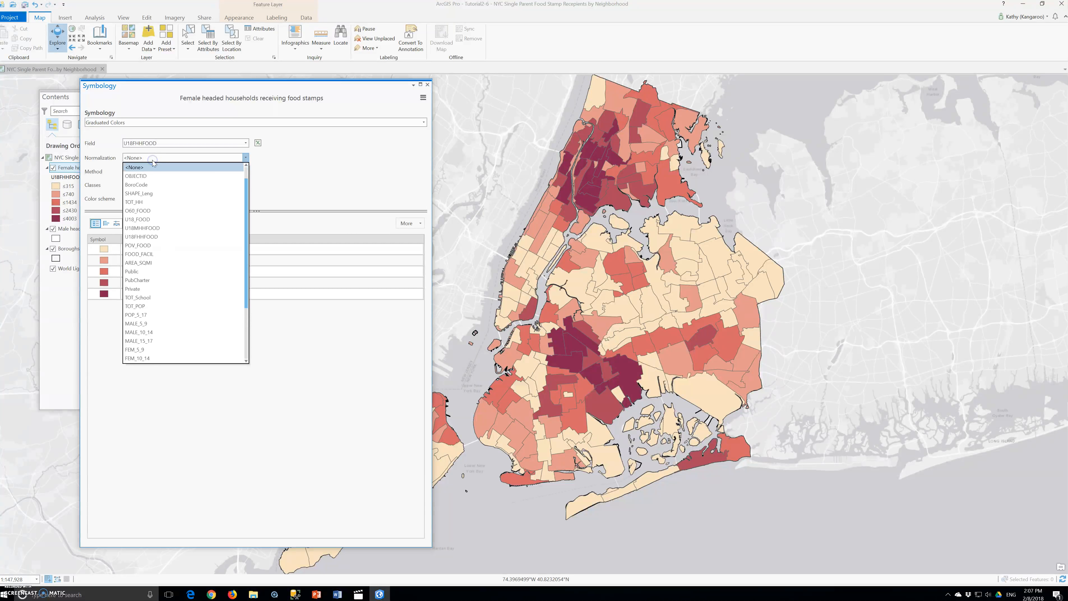
{"action": "left_click", "coordinate": [152, 204]}
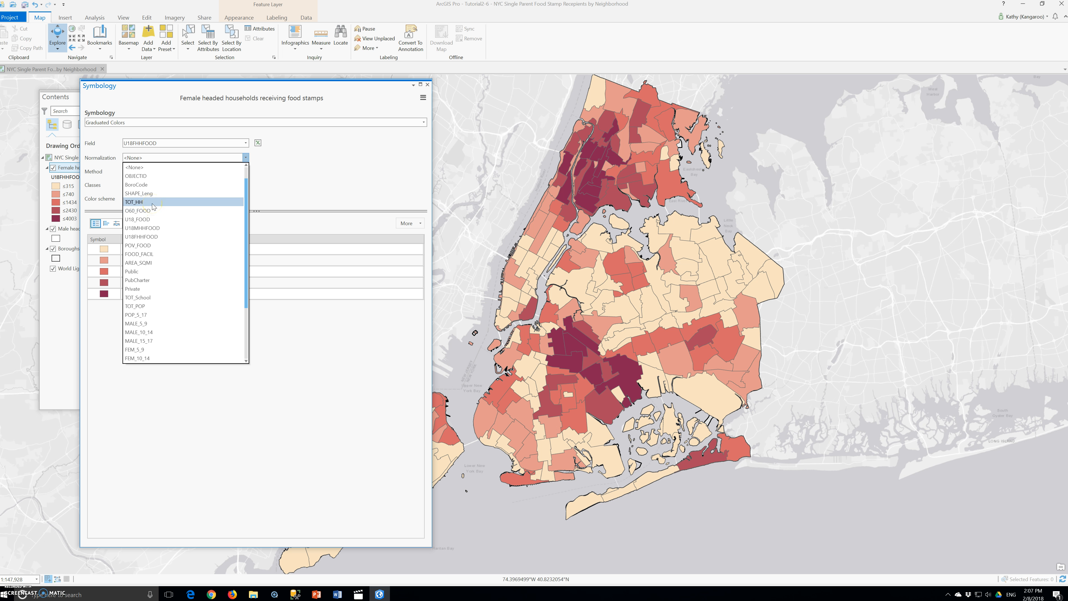
{"action": "left_click", "coordinate": [154, 203]}
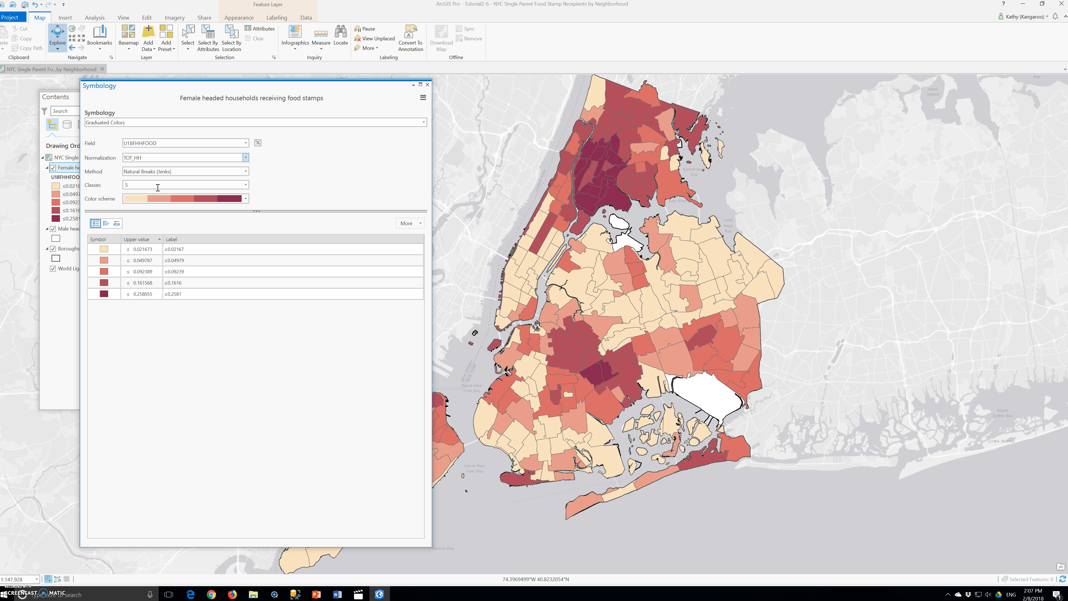
Show the color scheme names and apply the Orange-Red (5 Classes) scheme to the female-headed households layer.
{"action": "left_click", "coordinate": [161, 203]}
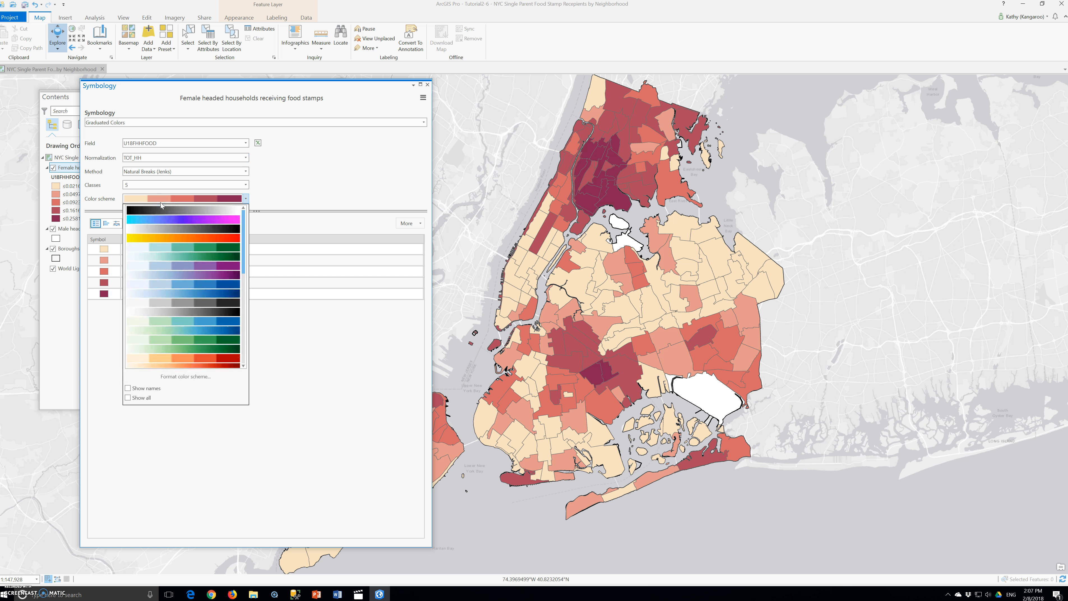
{"action": "left_click", "coordinate": [127, 388]}
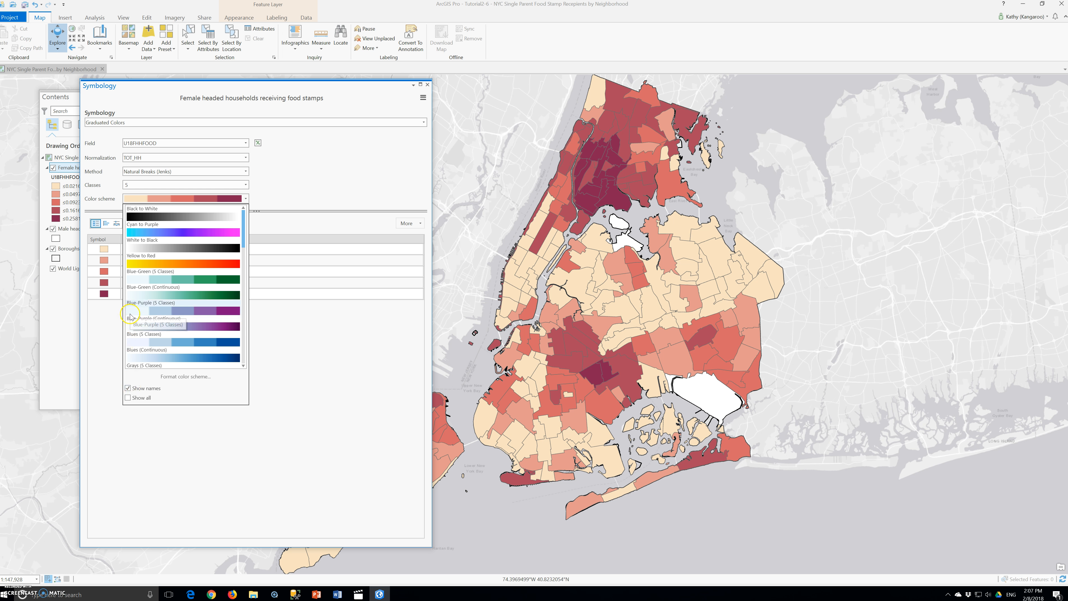
{"action": "scroll", "coordinate": [192, 321], "scroll_direction": "down", "scroll_amount": 5}
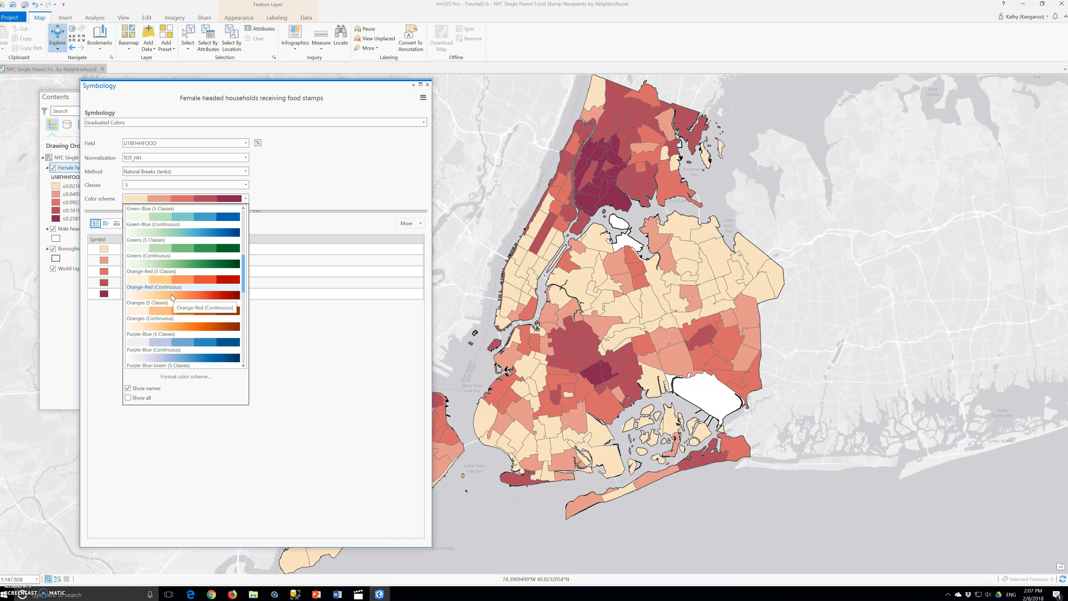
{"action": "left_click", "coordinate": [172, 279]}
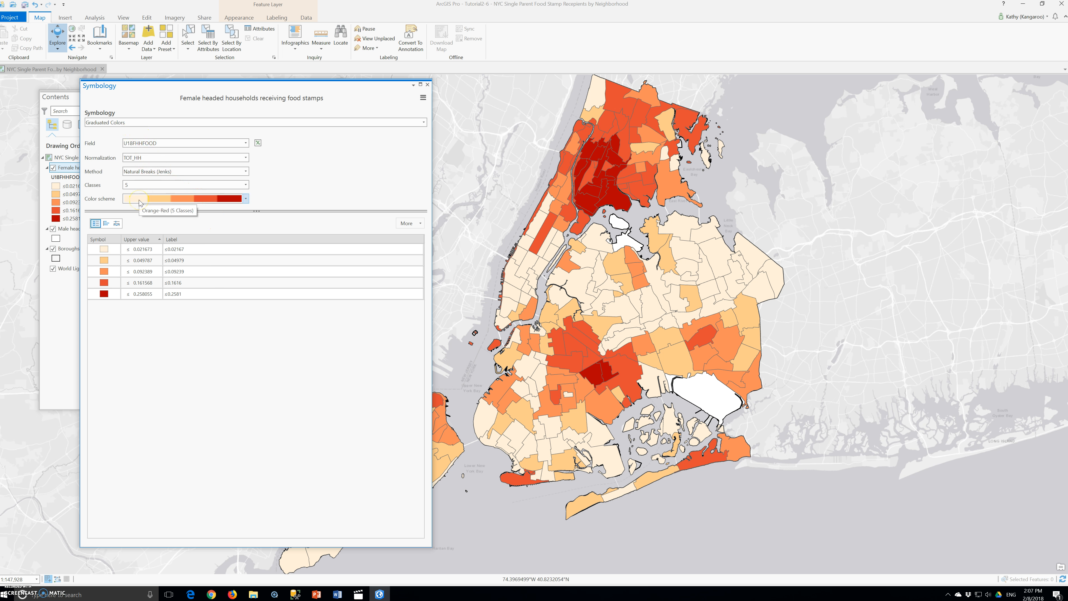
Classify the female-headed households layer with the Quantile method and set its label format category to Percentage.
{"action": "left_click", "coordinate": [156, 172]}
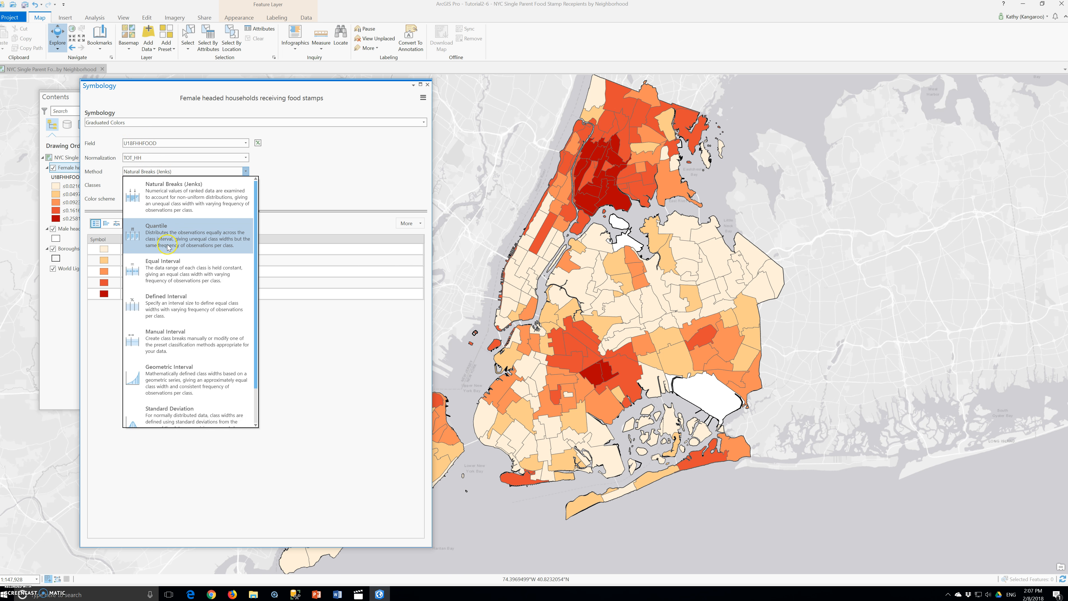
{"action": "left_click", "coordinate": [164, 244]}
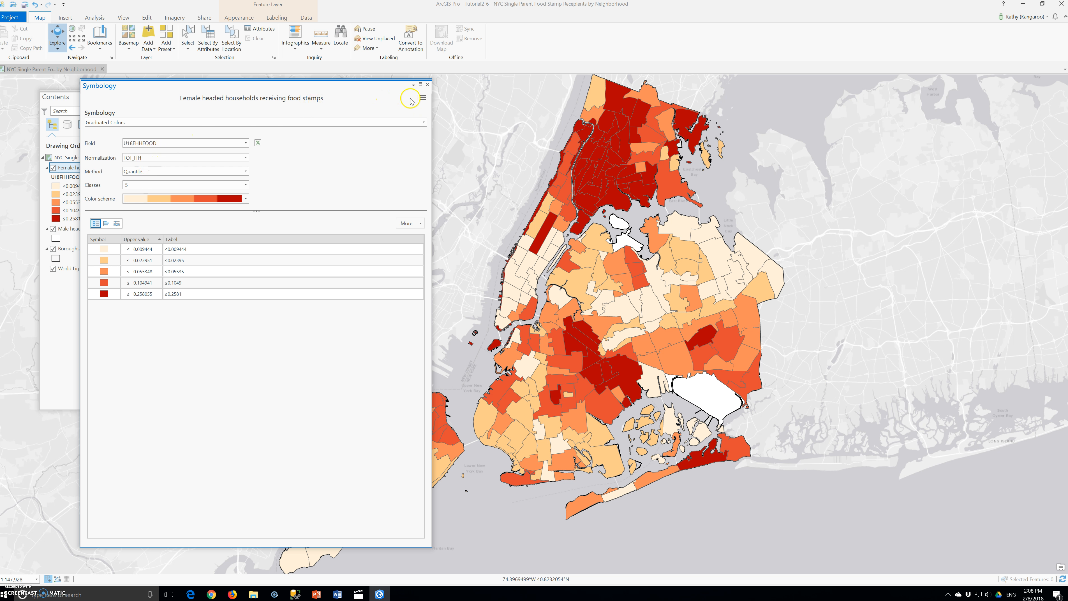
{"action": "left_click", "coordinate": [423, 97]}
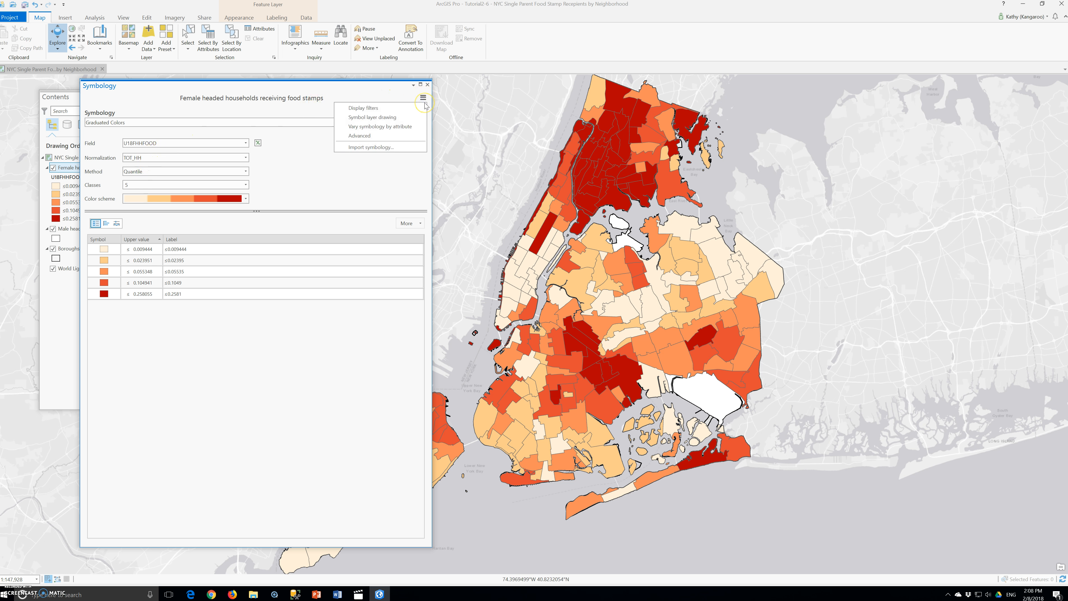
{"action": "left_click", "coordinate": [384, 135]}
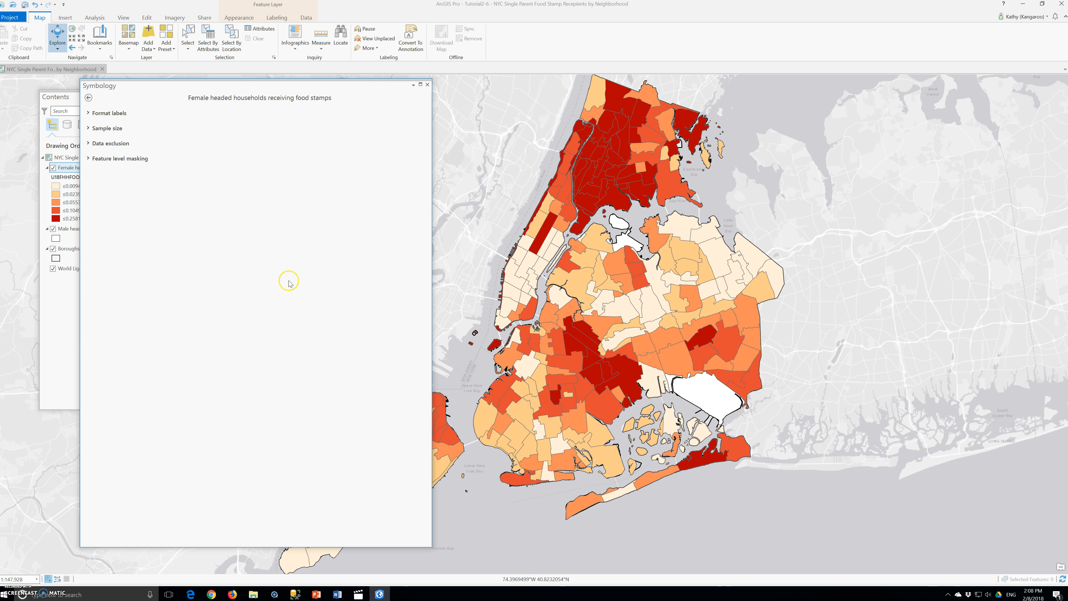
{"action": "left_click", "coordinate": [94, 113]}
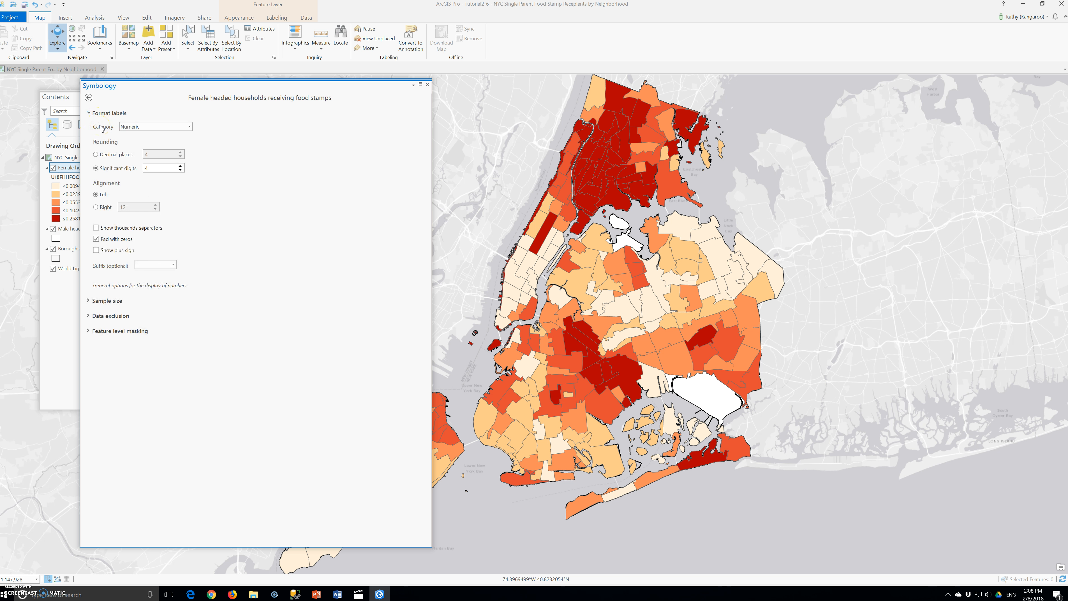
{"action": "left_click", "coordinate": [133, 128]}
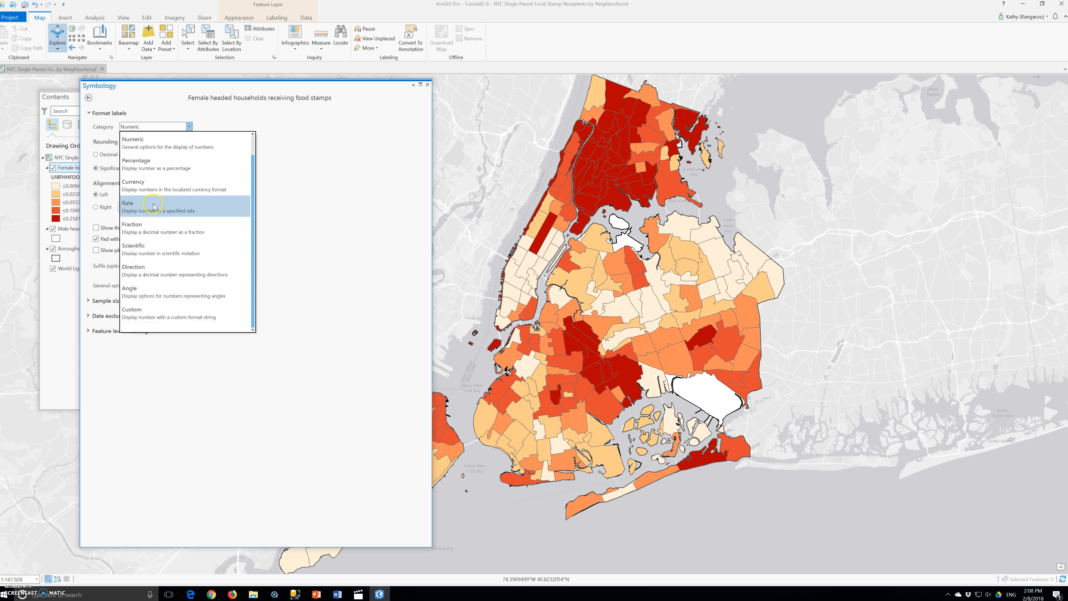
{"action": "left_click", "coordinate": [140, 167]}
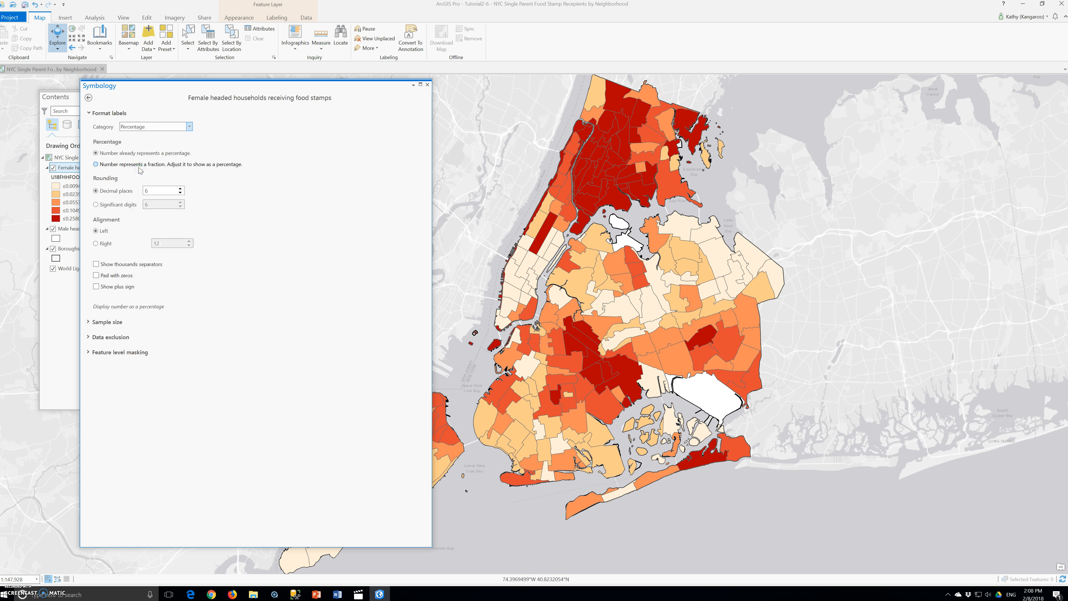
Format the percentage labels to treat numbers as fractions with 0 decimal places, and return to the main symbology settings.
{"action": "left_click_drag", "start_coordinate": [138, 85], "coordinate": [364, 96]}
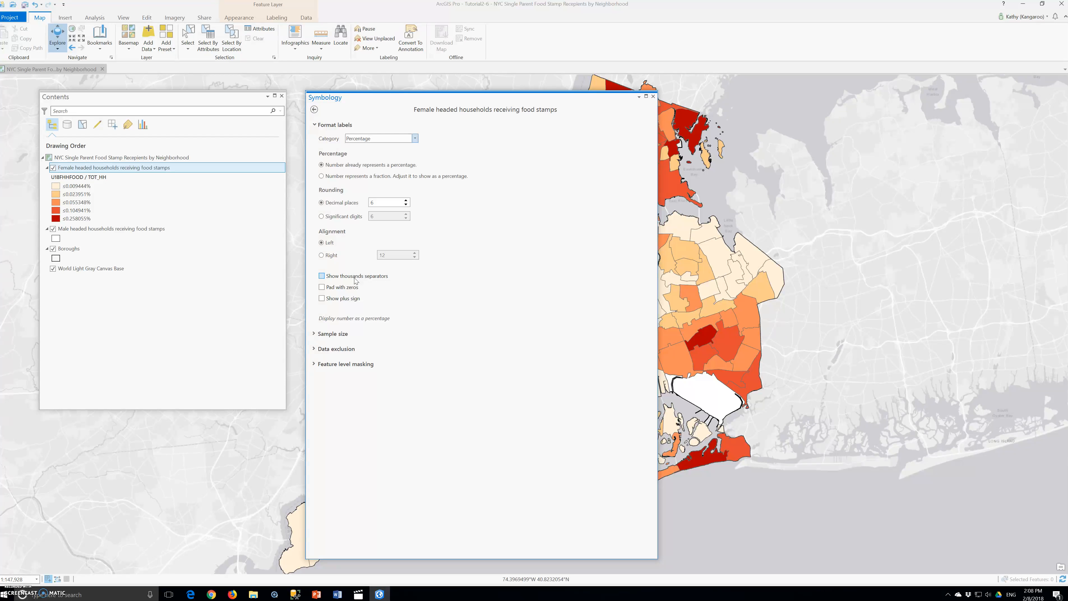
{"action": "left_click", "coordinate": [321, 176]}
{"action": "double_click", "coordinate": [394, 203]}
{"action": "type", "text": "0"}
{"action": "left_click", "coordinate": [318, 110]}
{"action": "left_click", "coordinate": [318, 110]}
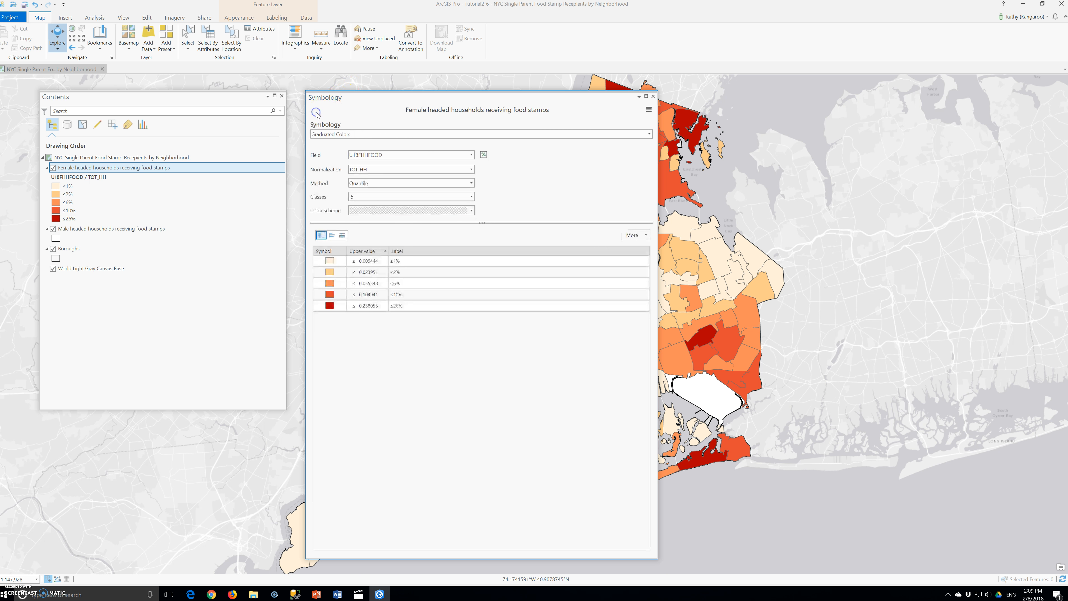
Examine the class histogram of the female-headed households layer and look through the Contents views, returning to Drawing Order.
{"action": "left_click", "coordinate": [142, 125]}
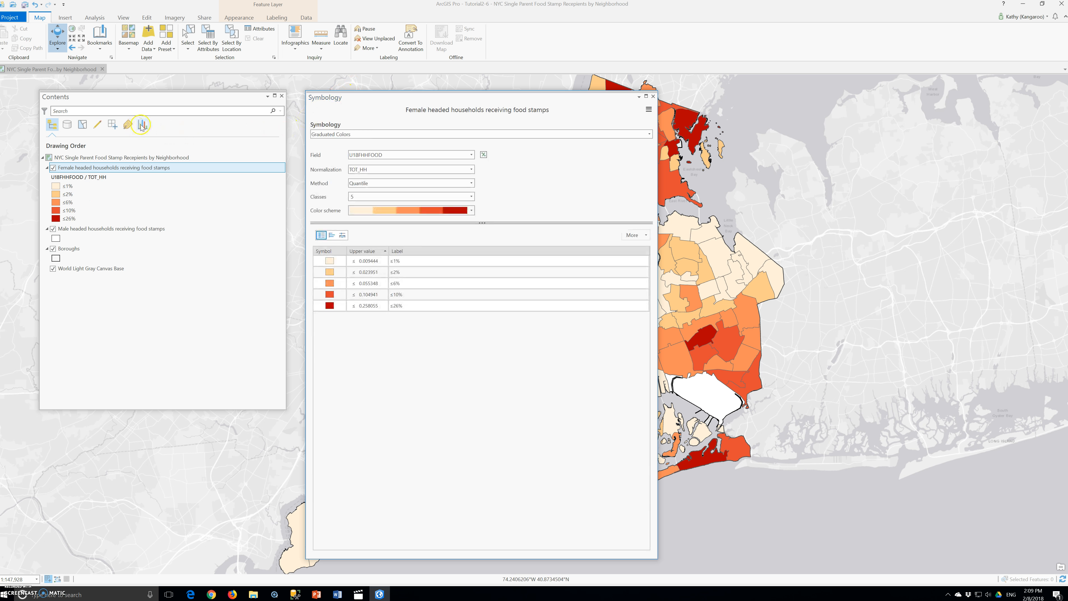
{"action": "left_click", "coordinate": [332, 236]}
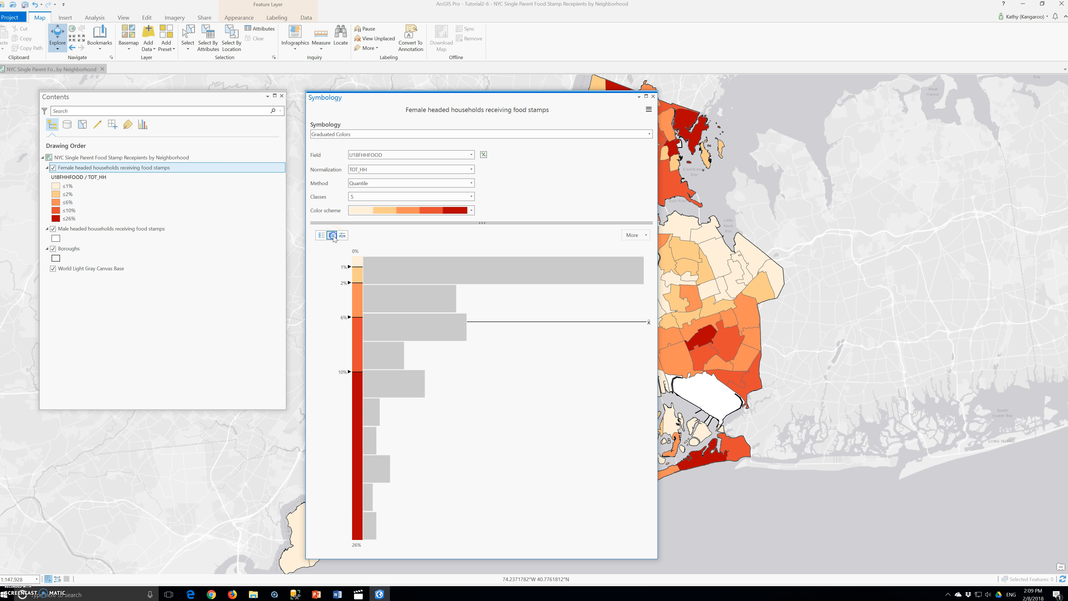
{"action": "left_click", "coordinate": [143, 125]}
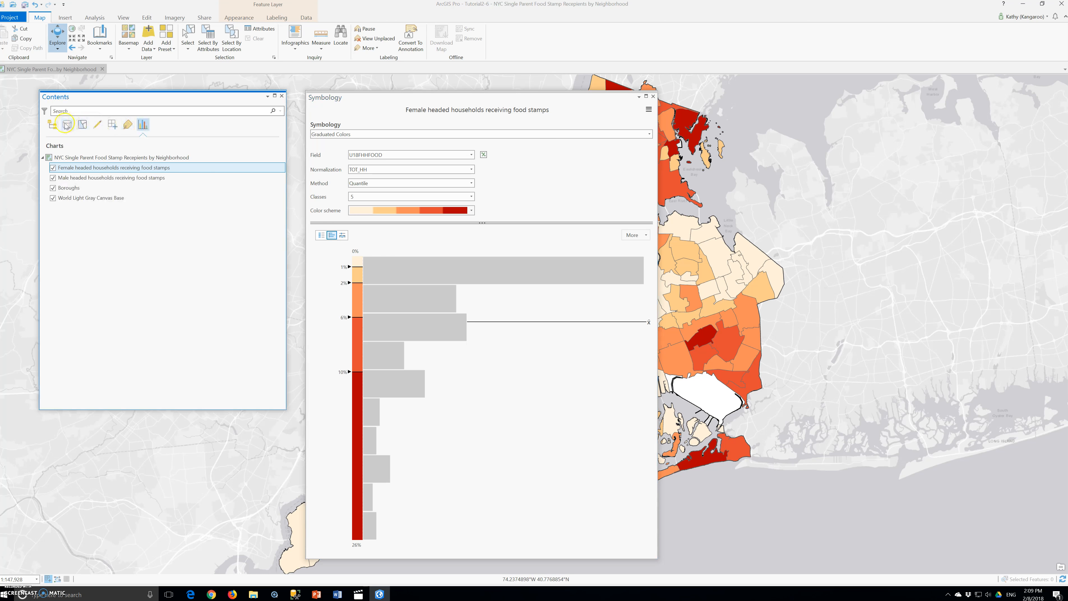
{"action": "left_click", "coordinate": [52, 124]}
{"action": "left_click", "coordinate": [70, 126]}
{"action": "left_click", "coordinate": [83, 127]}
{"action": "left_click", "coordinate": [67, 128]}
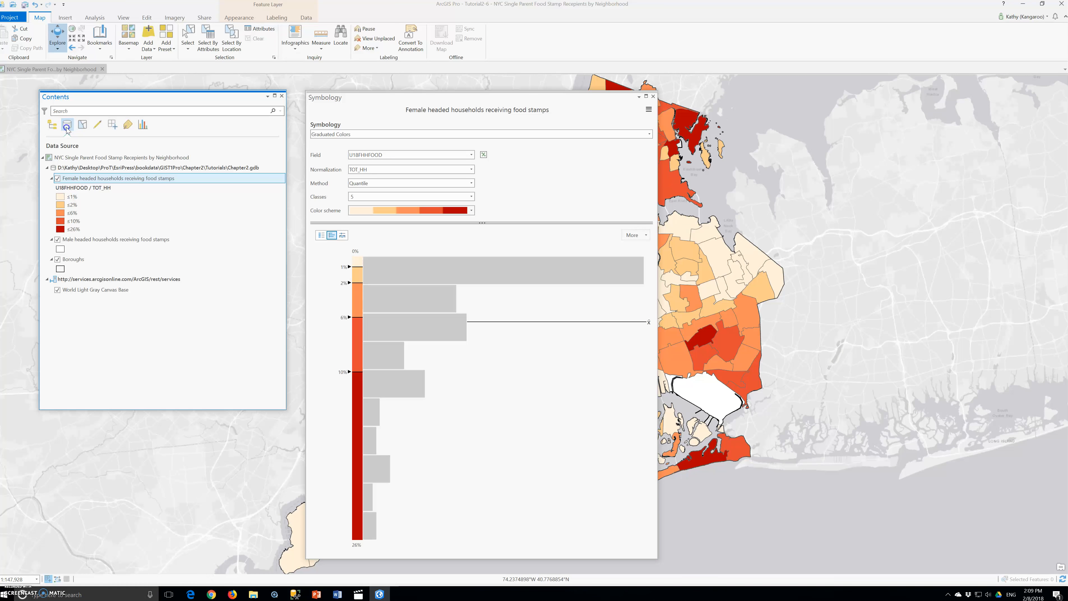
{"action": "left_click", "coordinate": [51, 126]}
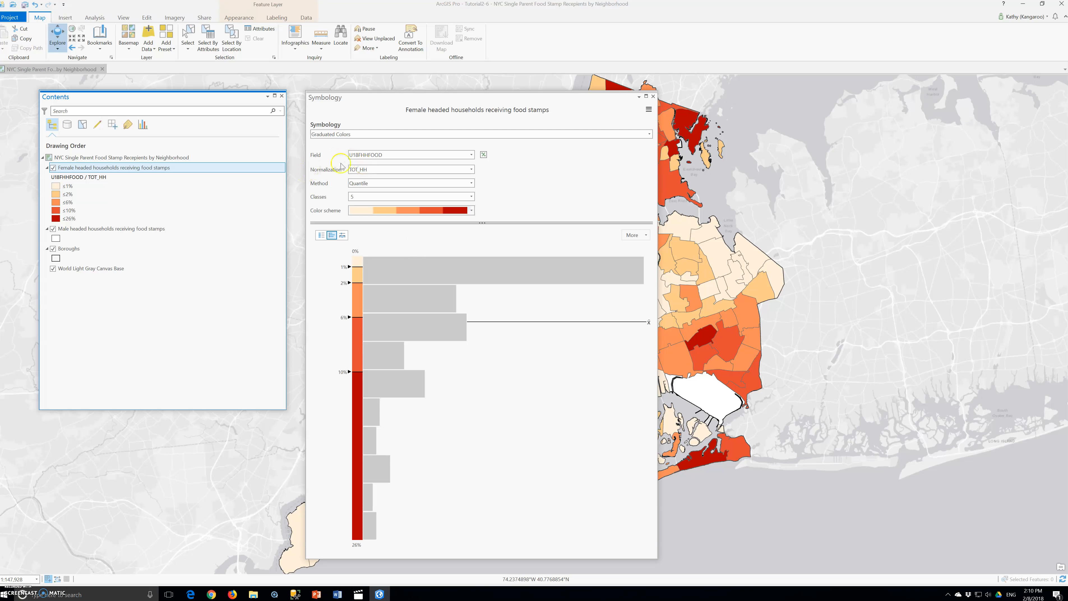
Set the classification method to Manual Interval and return to the list of class breaks.
{"action": "left_click", "coordinate": [375, 184]}
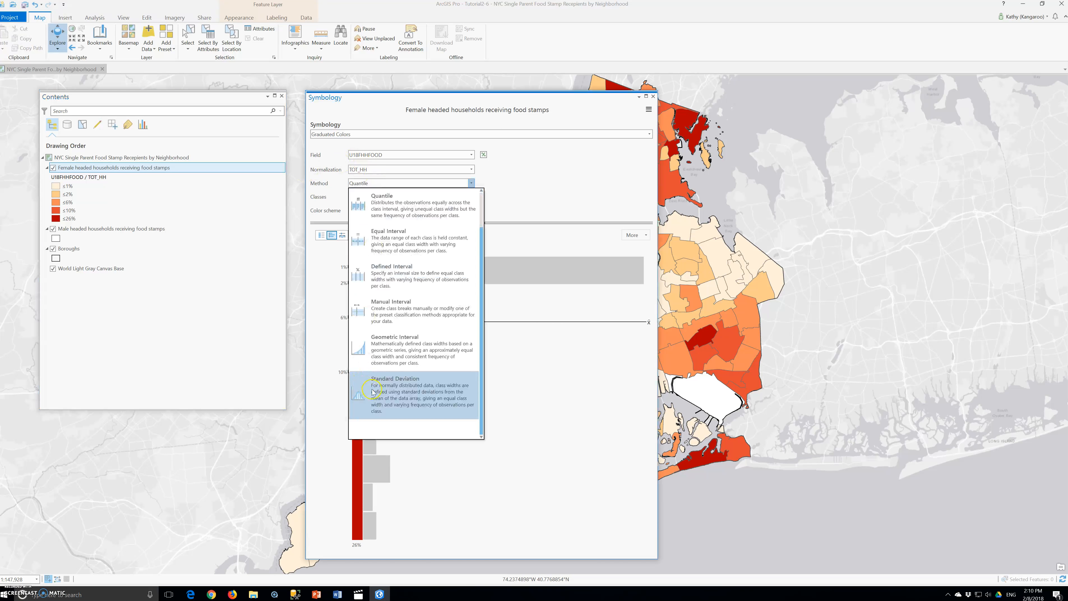
{"action": "left_click", "coordinate": [375, 311]}
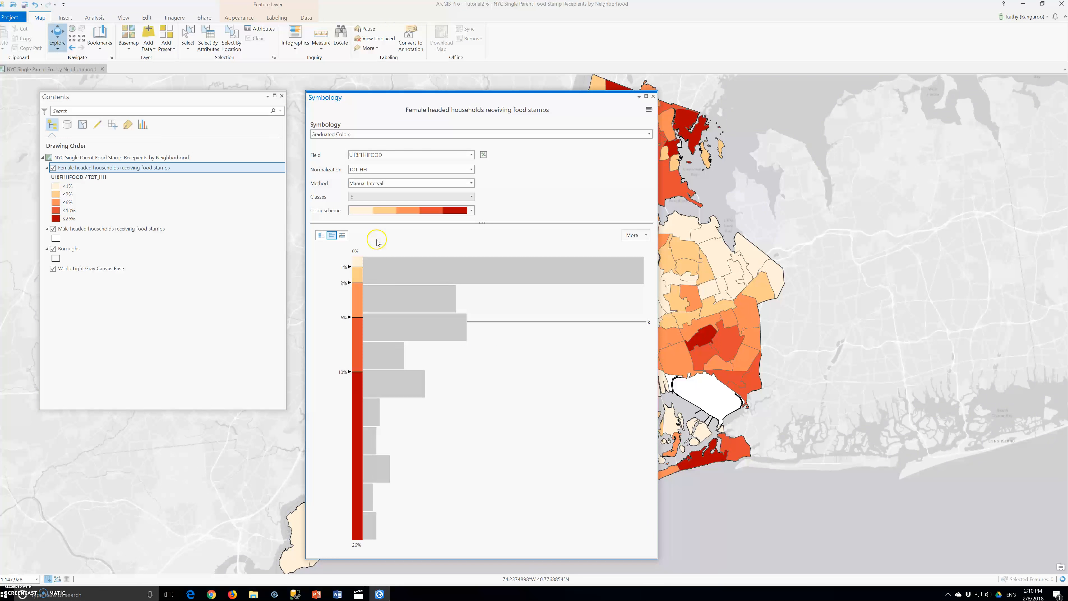
{"action": "left_click", "coordinate": [321, 235]}
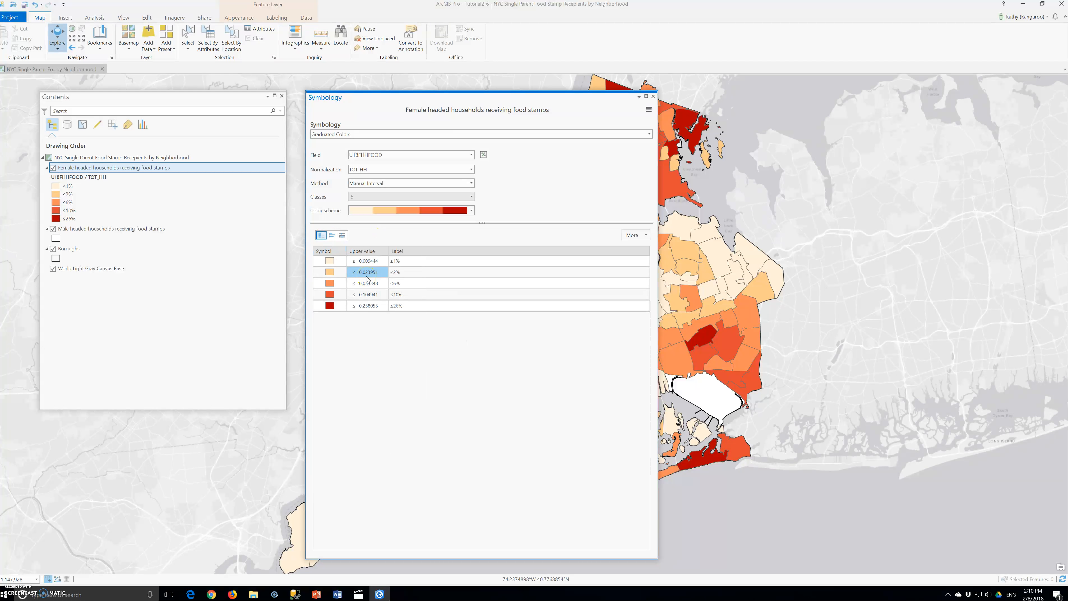
{"action": "left_click", "coordinate": [320, 236]}
Set the first class's upper value to 0.02.
{"action": "left_click", "coordinate": [362, 261]}
{"action": "left_click", "coordinate": [377, 262]}
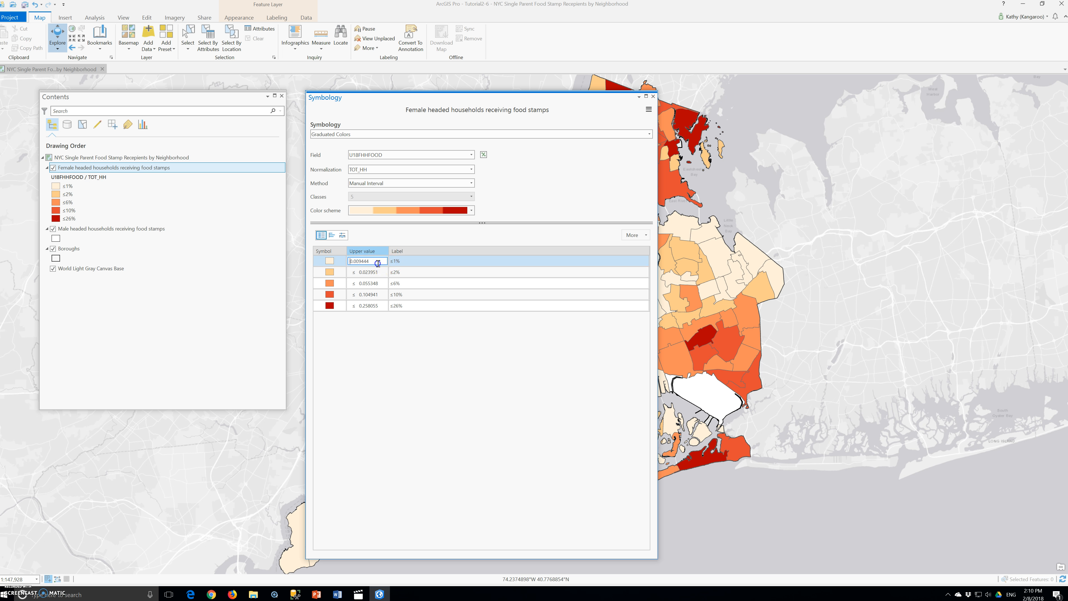
{"action": "left_click_drag", "start_coordinate": [377, 262], "coordinate": [332, 261]}
{"action": "type", "text": "0"}
{"action": "key", "text": "Return"}
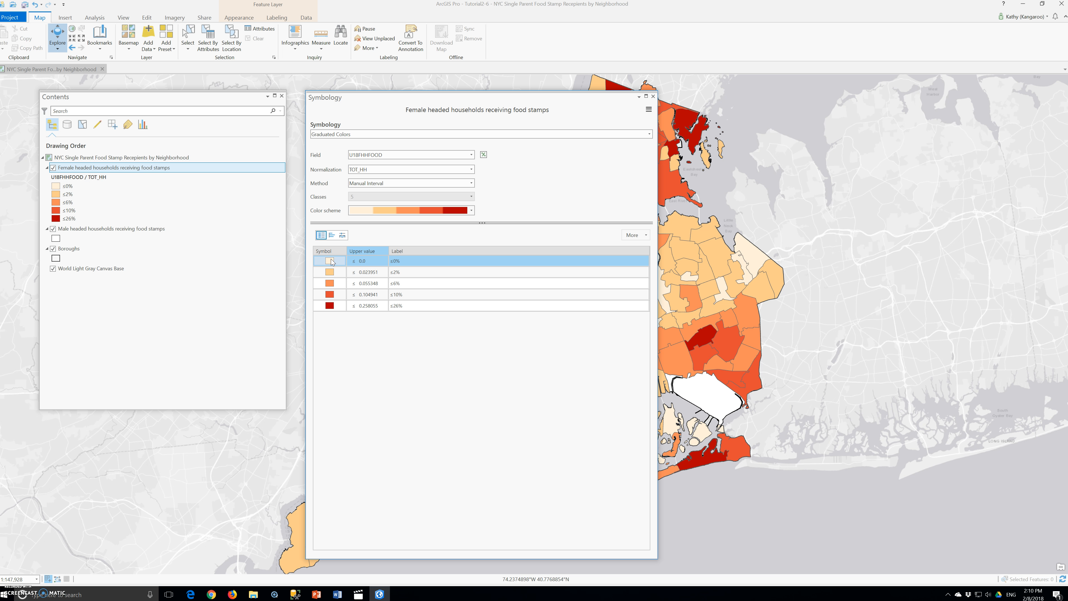
{"action": "left_click", "coordinate": [370, 261]}
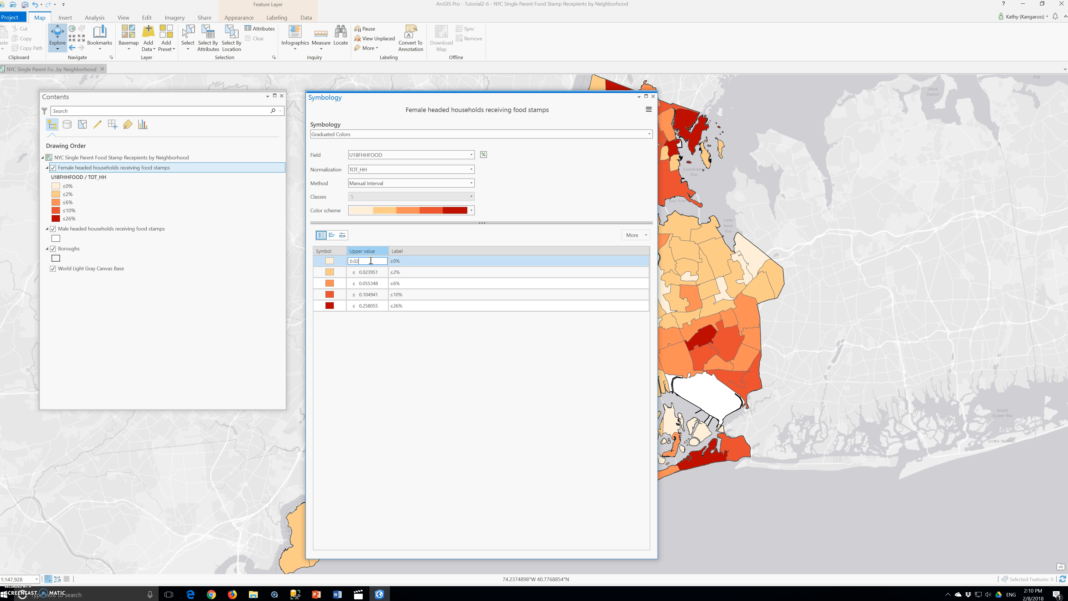
{"action": "key", "text": "Return"}
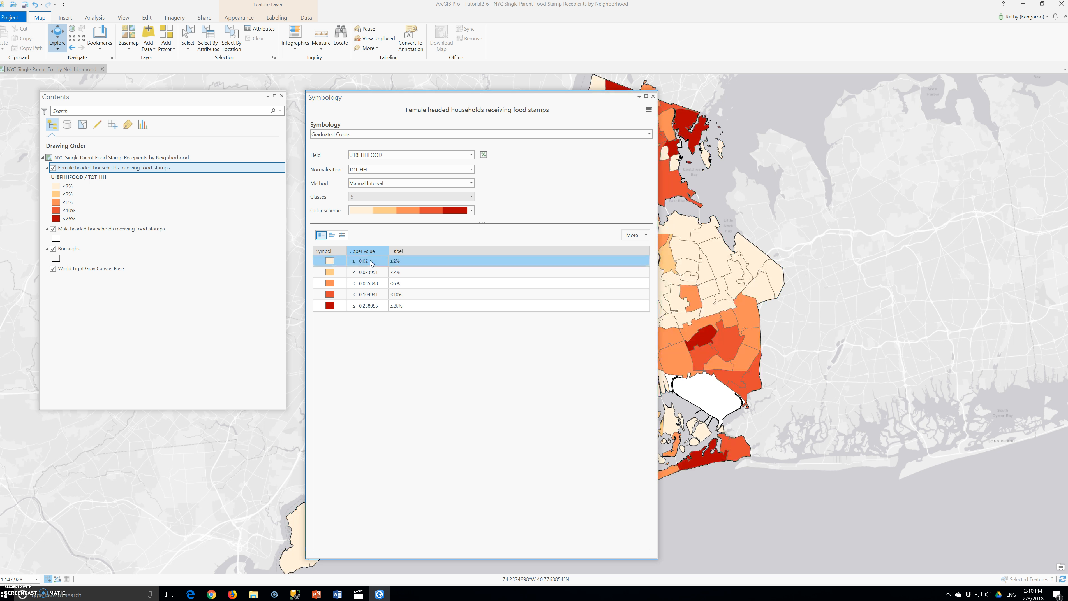
Set the second class's upper value to 0.04 and the third class's to 0.08.
{"action": "left_click", "coordinate": [369, 272]}
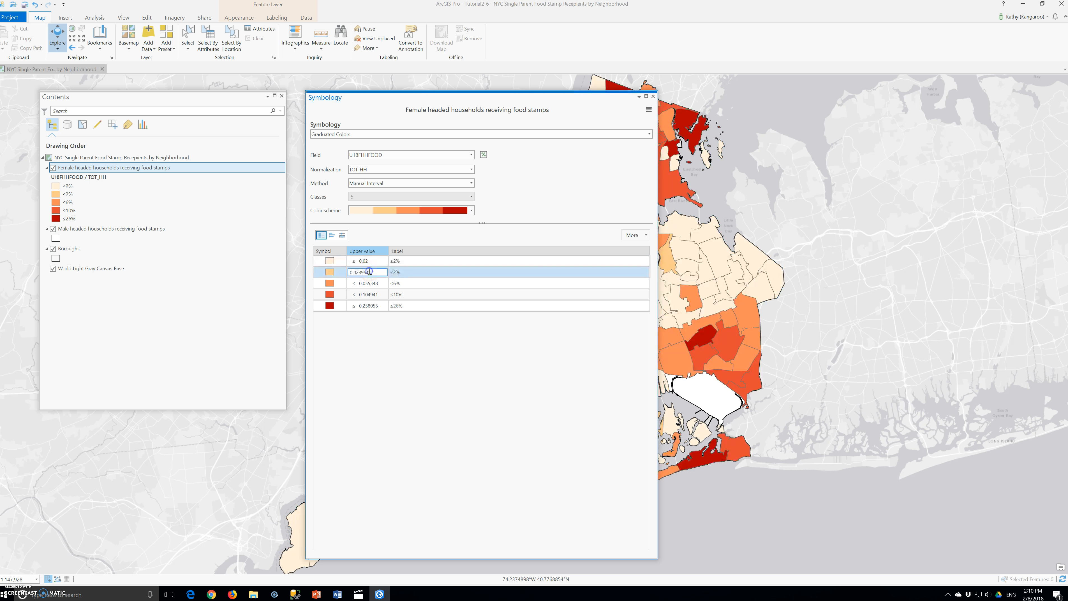
{"action": "type", "text": "0.04"}
{"action": "left_click", "coordinate": [374, 284]}
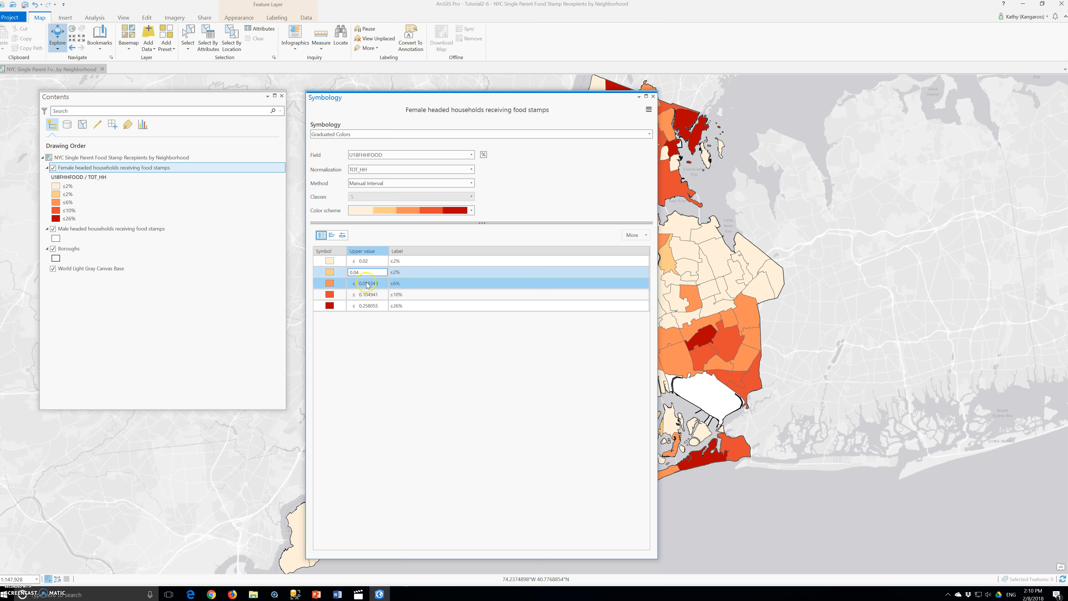
{"action": "left_click_drag", "start_coordinate": [374, 284], "coordinate": [301, 284]}
{"action": "type", "text": ".08"}
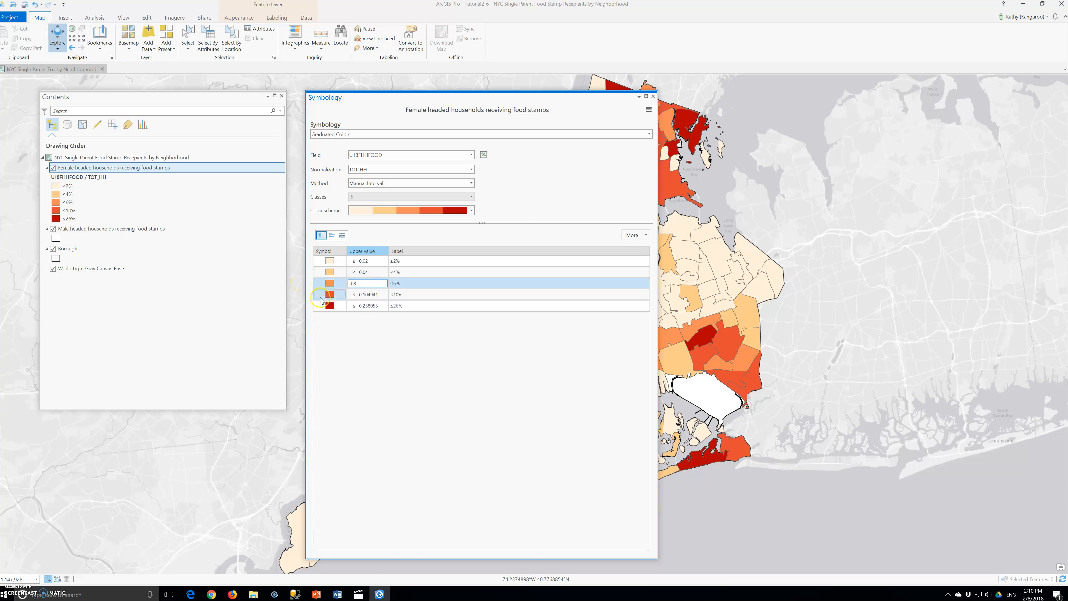
Set the fourth class's upper value to 0.16 and the fifth class's to 0.26.
{"action": "left_click", "coordinate": [375, 294]}
{"action": "left_click_drag", "start_coordinate": [375, 295], "coordinate": [309, 303]}
{"action": "type", "text": "."}
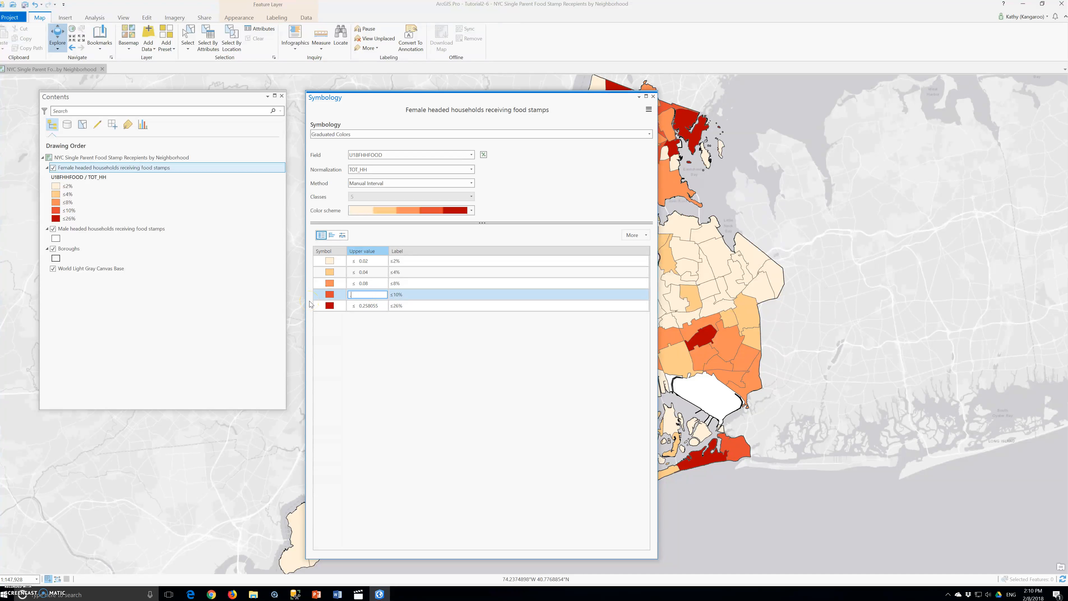
{"action": "type", "text": "16"}
{"action": "left_click", "coordinate": [342, 310]}
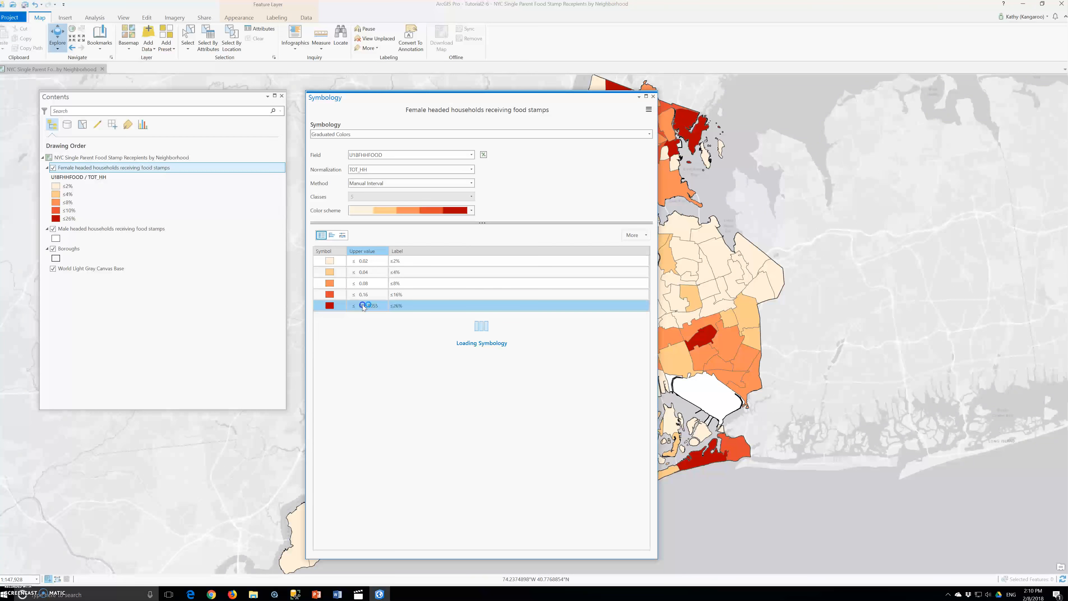
{"action": "left_click", "coordinate": [378, 305]}
{"action": "left_click_drag", "start_coordinate": [377, 305], "coordinate": [339, 307]}
{"action": "type", "text": ".26"}
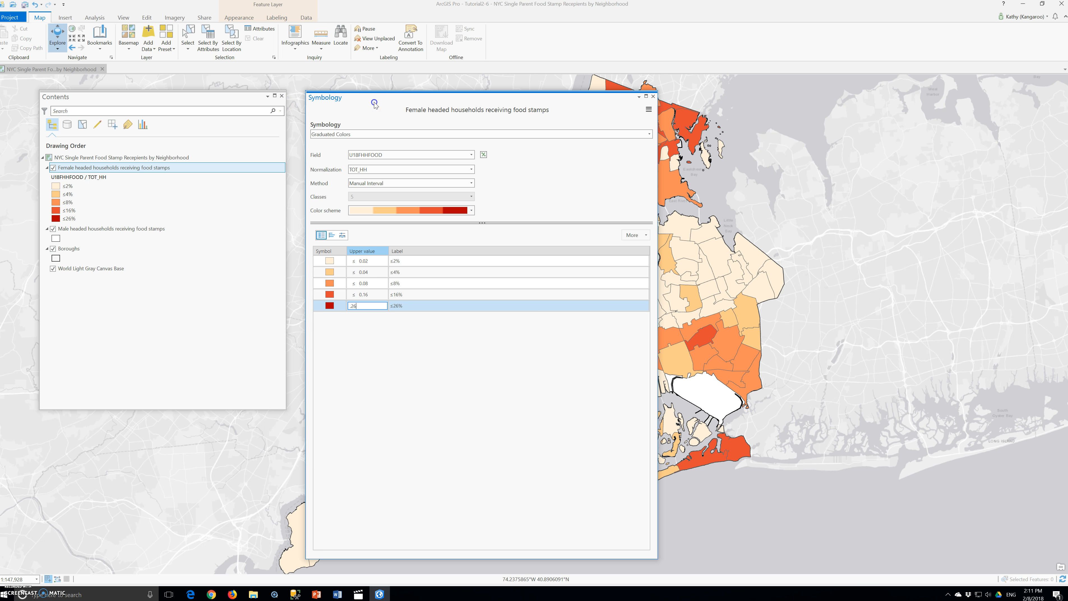
{"action": "left_click", "coordinate": [355, 271]}
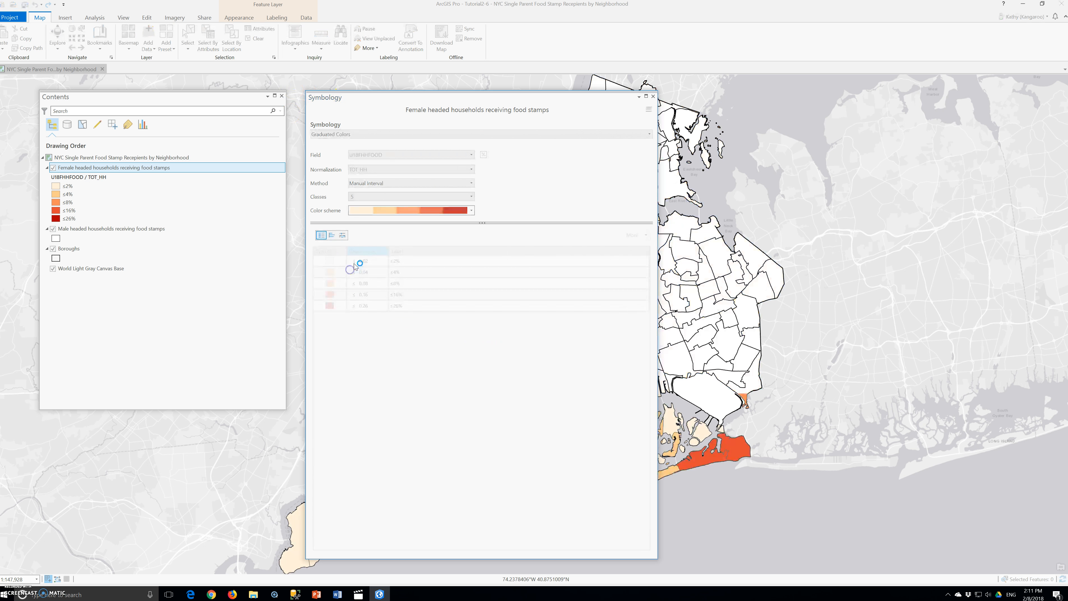
Stack the Symbology pane with the Contents pane and examine the histogram of the manual class breaks.
{"action": "left_click_drag", "start_coordinate": [388, 100], "coordinate": [226, 103]}
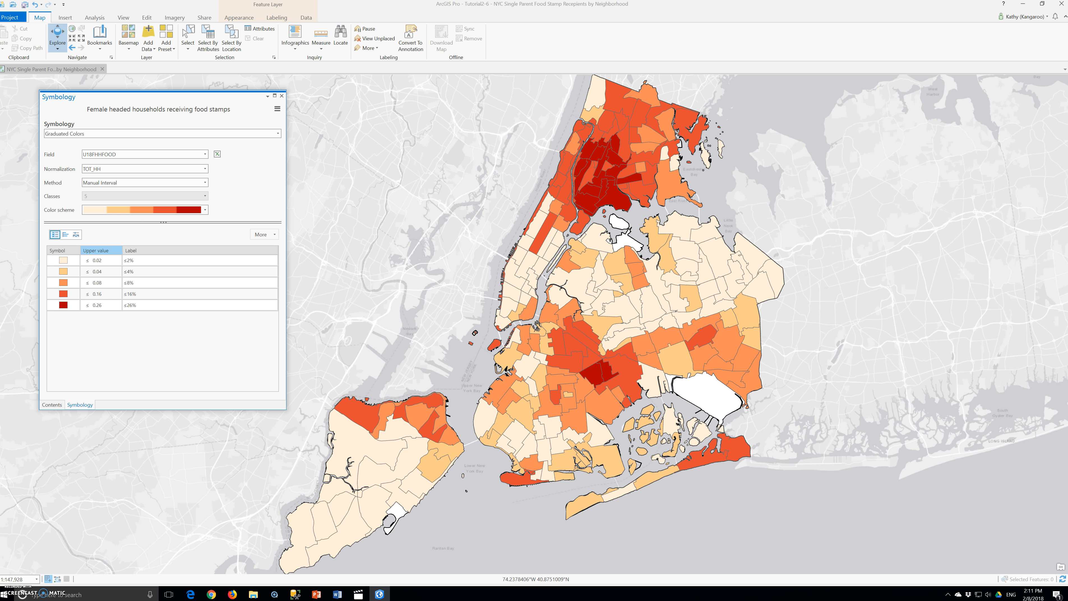
{"action": "left_click", "coordinate": [65, 235]}
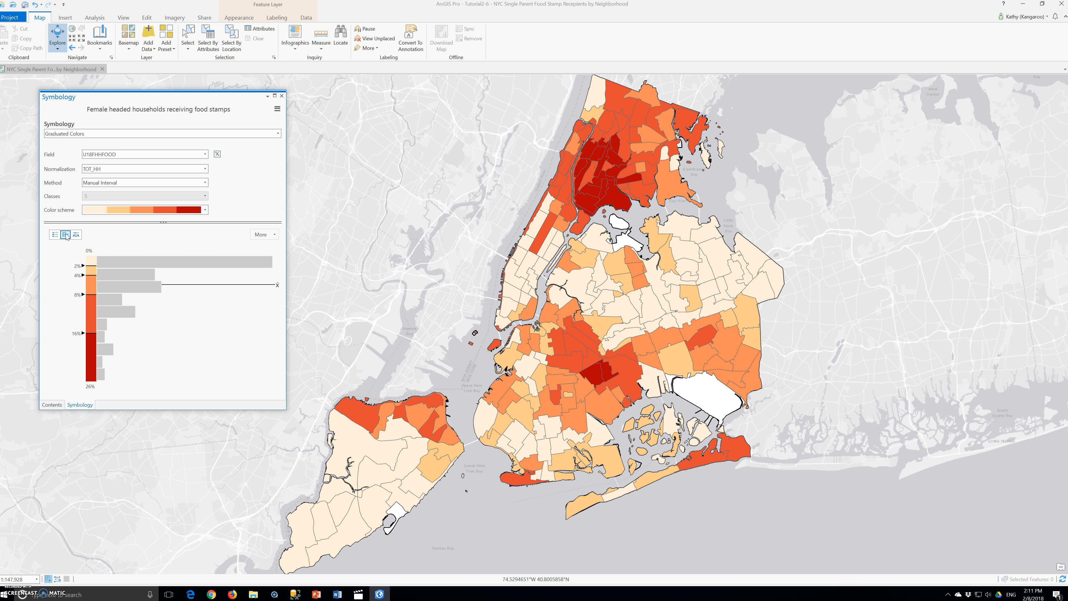
{"action": "left_click", "coordinate": [81, 240]}
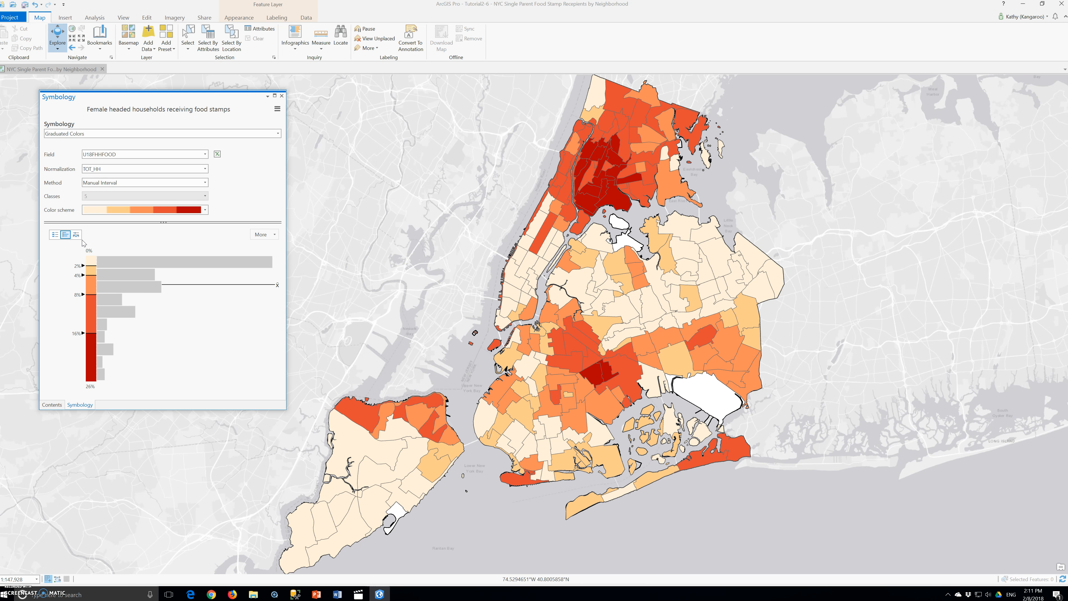
{"action": "left_click", "coordinate": [87, 249]}
{"action": "left_click", "coordinate": [89, 252]}
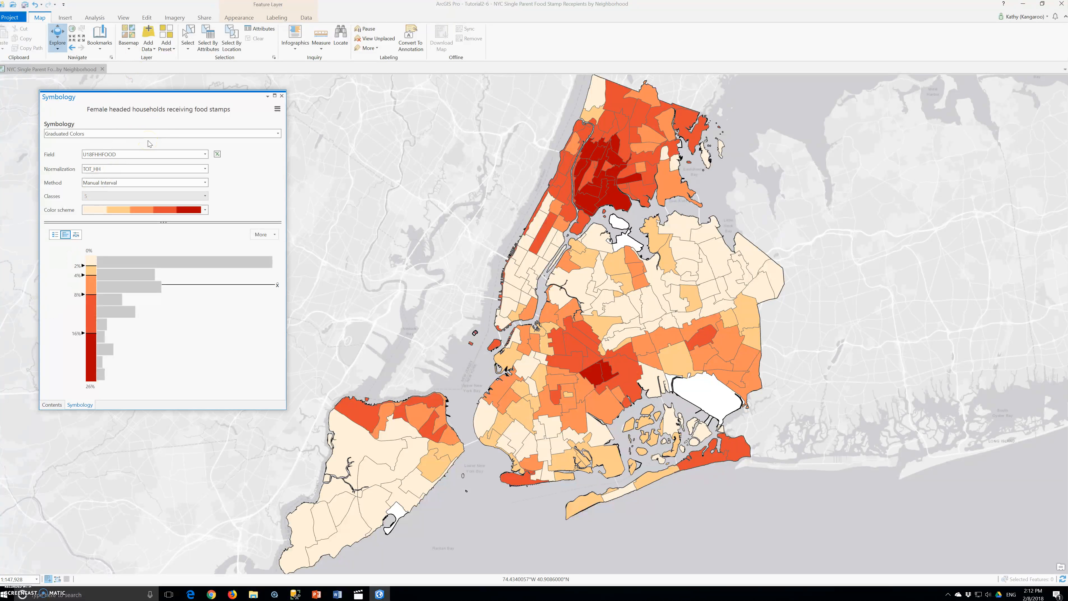
Import symbology for the male-headed households layer, choosing Female headed households receiving food stamps as the symbology layer.
{"action": "left_click", "coordinate": [283, 96]}
{"action": "right_click", "coordinate": [80, 230]}
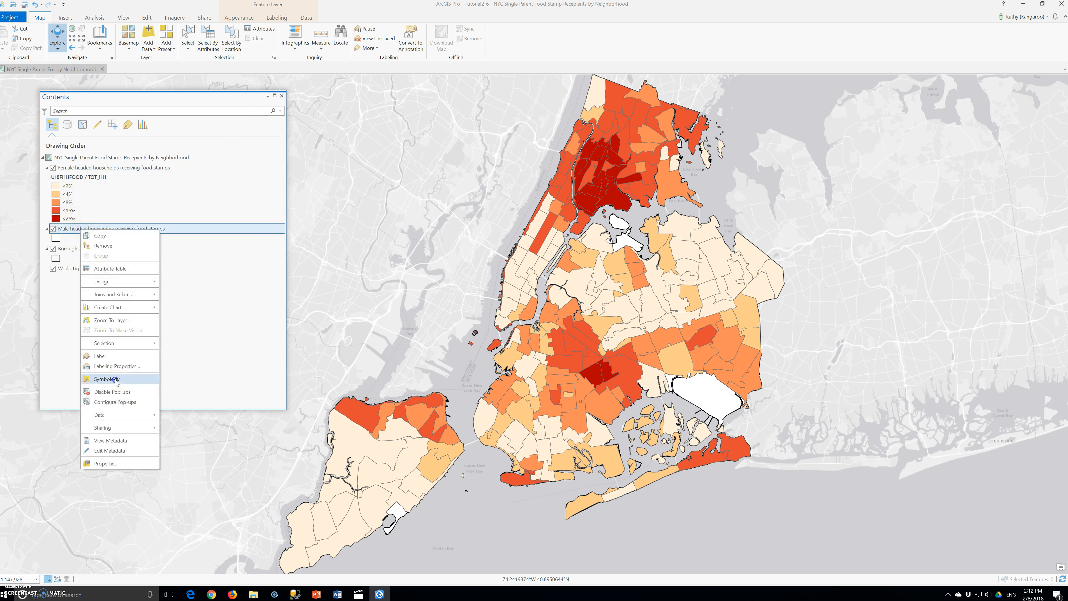
{"action": "left_click", "coordinate": [107, 379]}
{"action": "left_click_drag", "start_coordinate": [126, 96], "coordinate": [361, 137]}
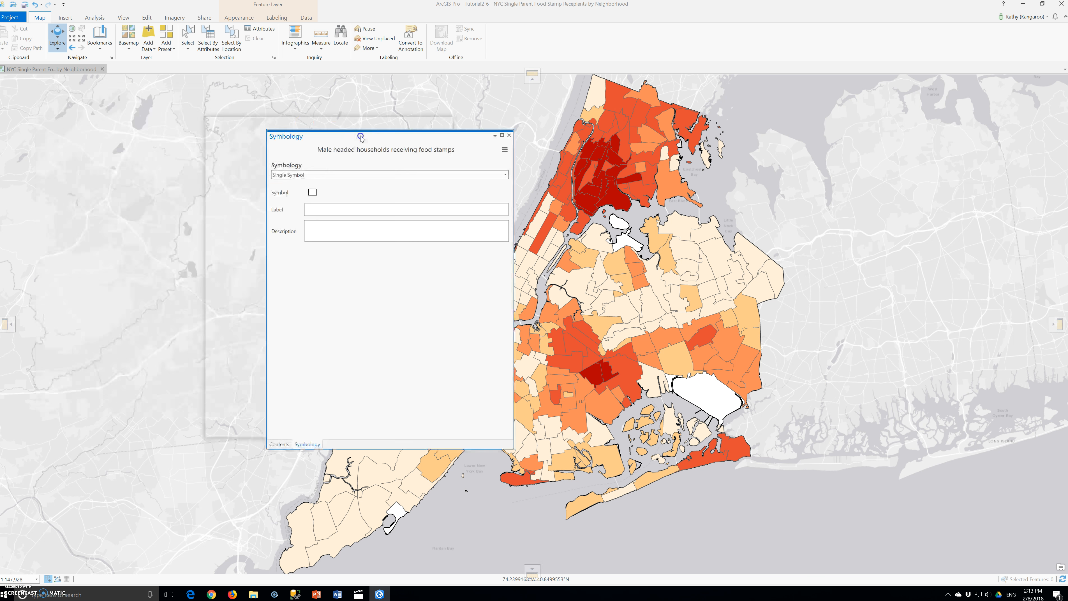
{"action": "left_click", "coordinate": [505, 149]}
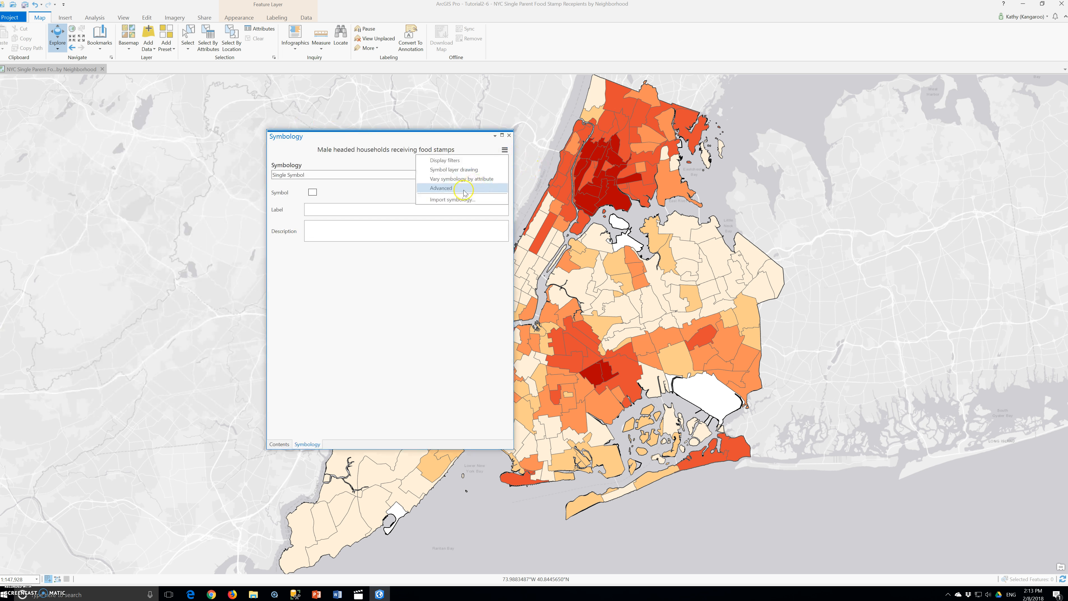
{"action": "left_click", "coordinate": [453, 199]}
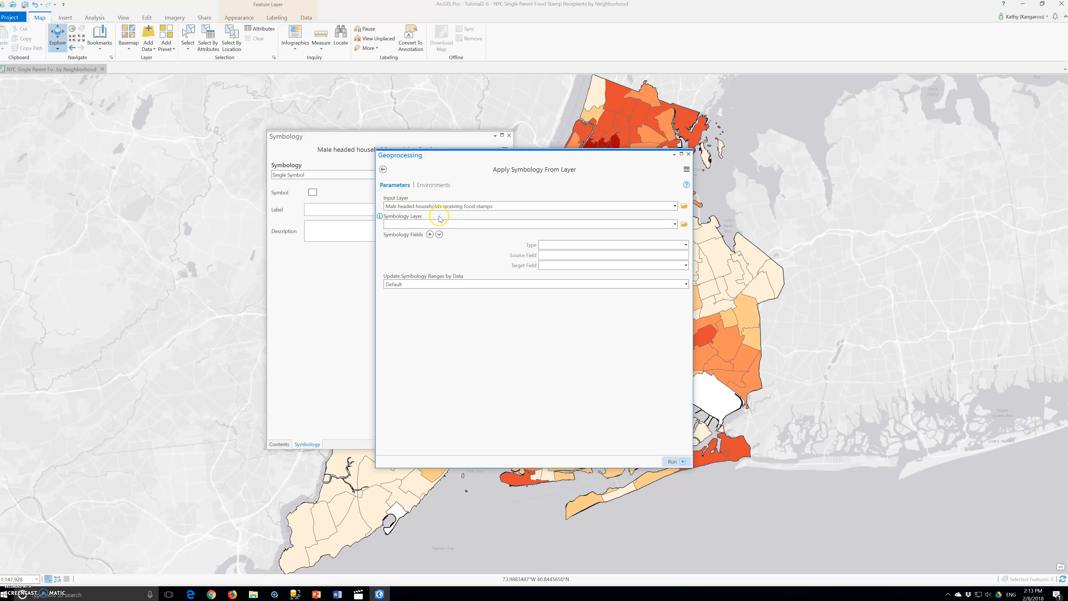
{"action": "left_click", "coordinate": [674, 225]}
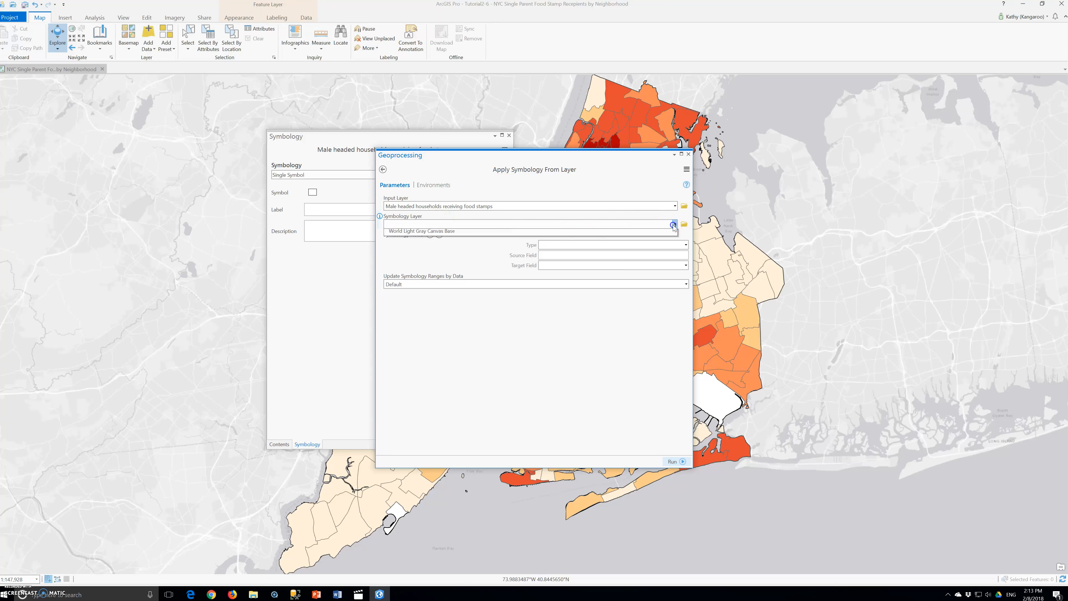
{"action": "left_click", "coordinate": [429, 237]}
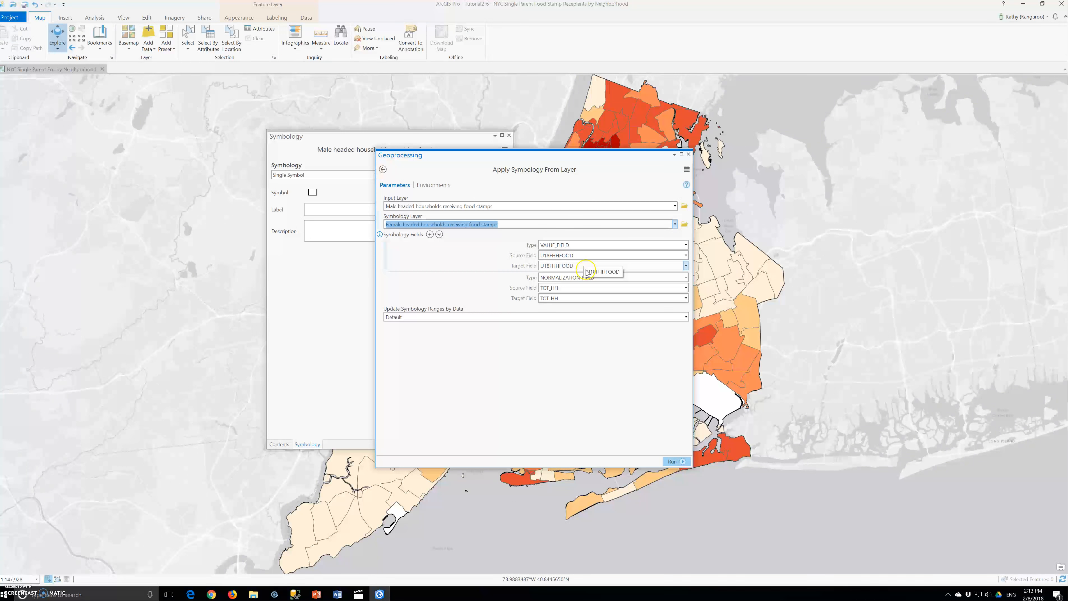
Set the target field of the VALUE_FIELD symbology entry to U18MHHFOOD.
{"action": "left_click", "coordinate": [575, 265]}
{"action": "left_click", "coordinate": [685, 266]}
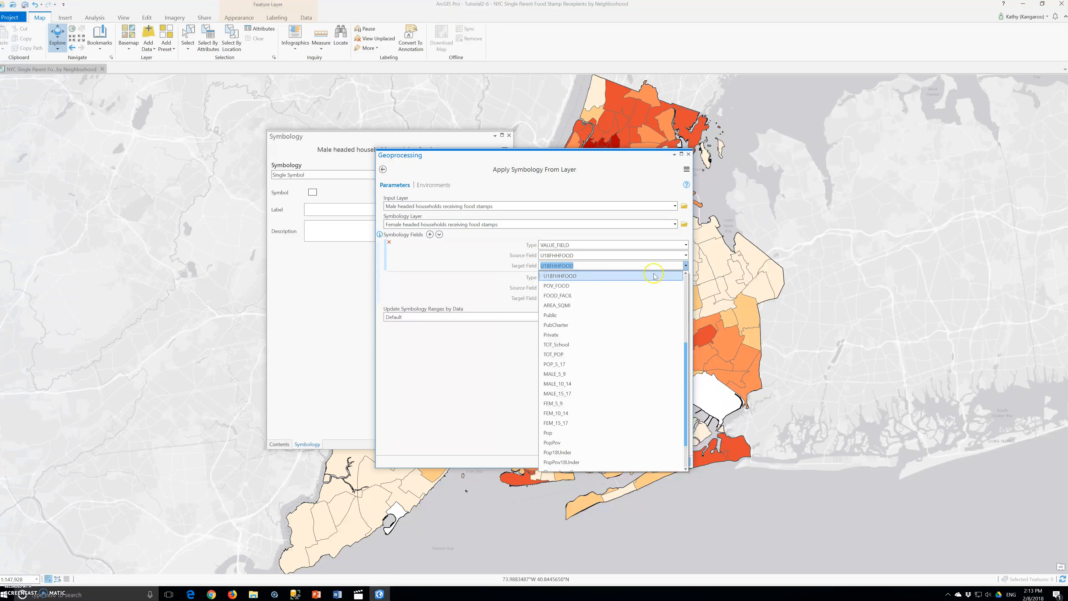
{"action": "scroll", "coordinate": [566, 344], "scroll_direction": "down", "scroll_amount": 1}
{"action": "scroll", "coordinate": [566, 344], "scroll_direction": "up", "scroll_amount": 4}
{"action": "left_click", "coordinate": [561, 361]}
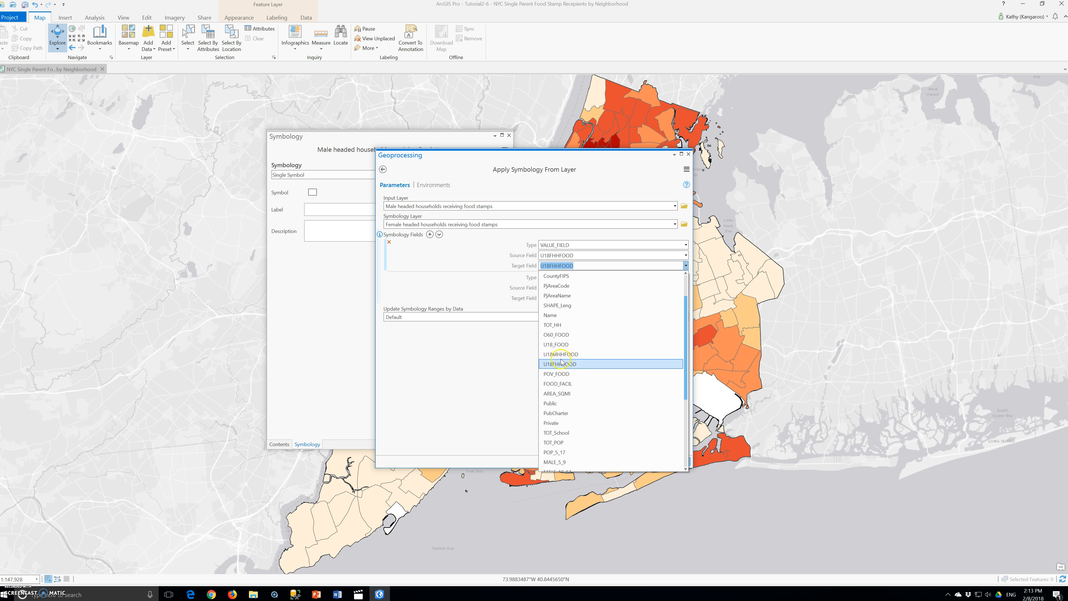
{"action": "left_click", "coordinate": [560, 354]}
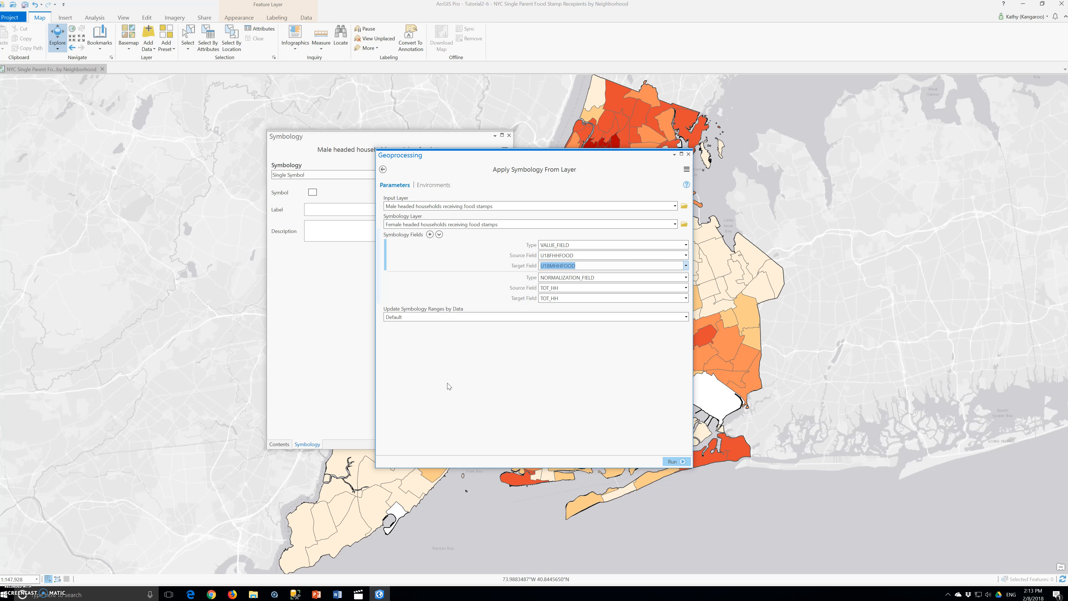
Run Apply Symbology From Layer and close its results, the Geoprocessing pane, the Symbology pane and the Contents pane.
{"action": "left_click", "coordinate": [673, 461]}
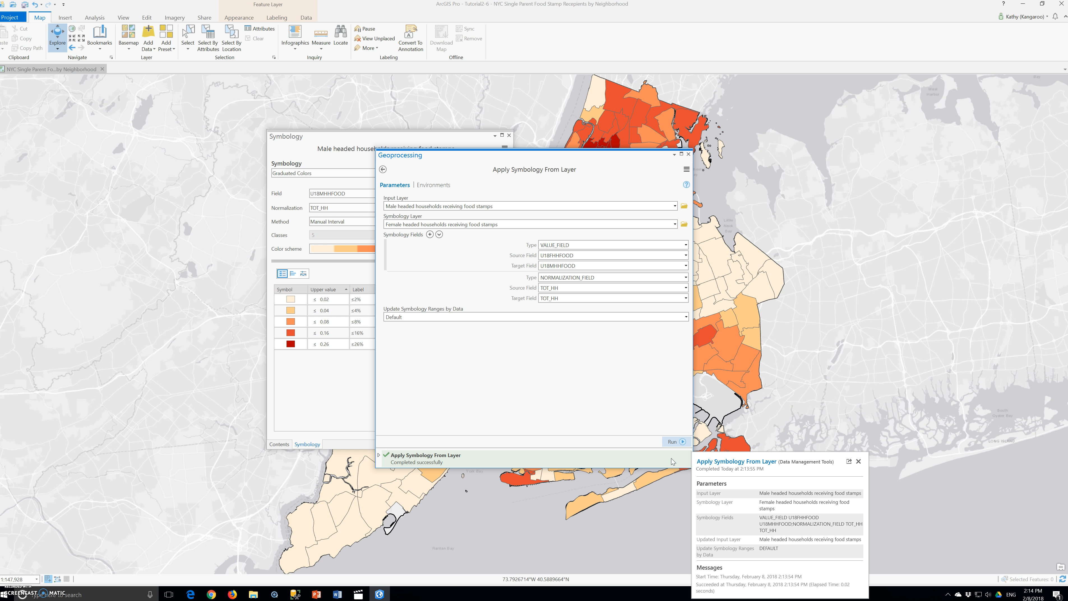
{"action": "left_click", "coordinate": [858, 462]}
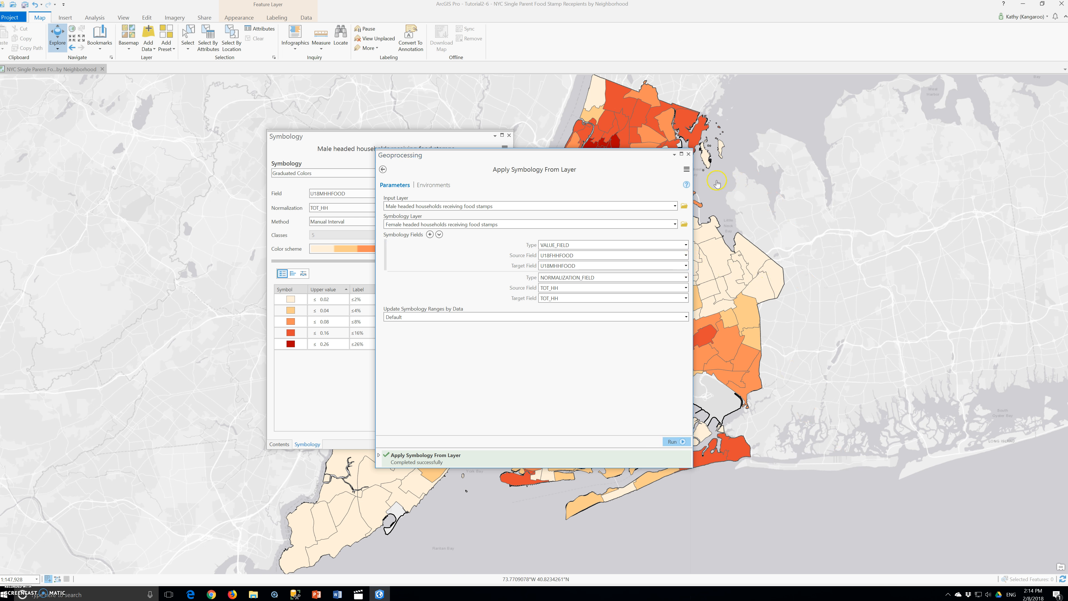
{"action": "left_click", "coordinate": [688, 154]}
{"action": "left_click", "coordinate": [509, 135]}
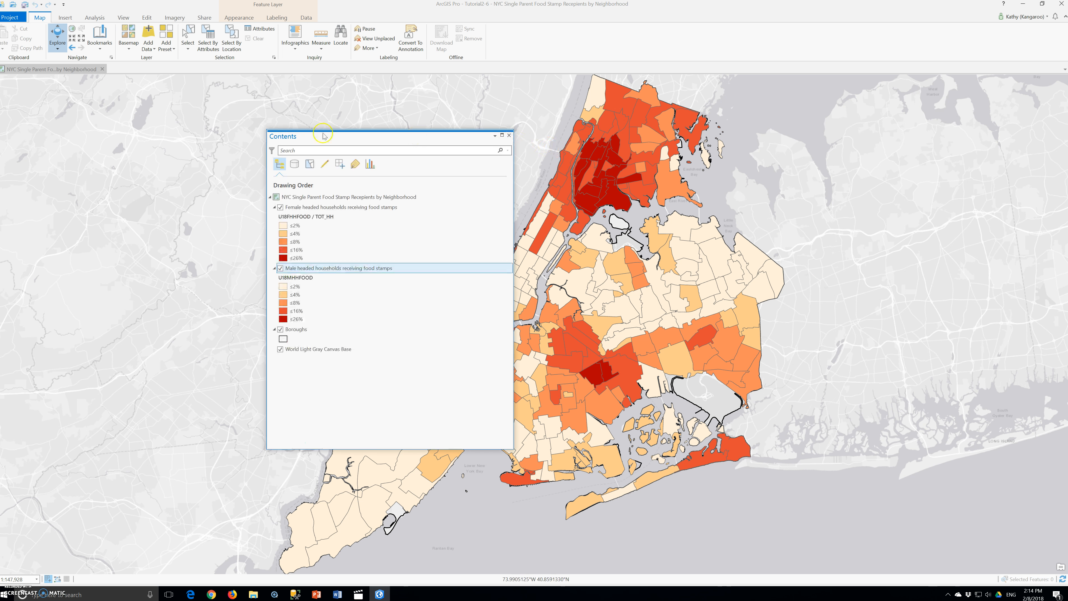
{"action": "left_click", "coordinate": [508, 135]}
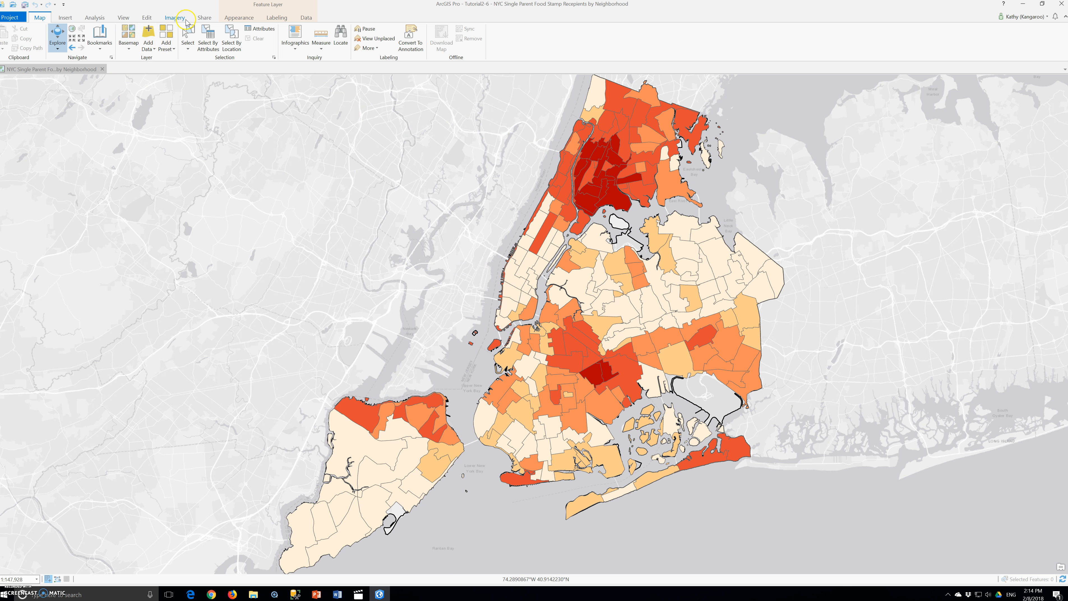
Activate the Swipe tool for the male-headed households layer.
{"action": "left_click", "coordinate": [231, 18]}
{"action": "left_click", "coordinate": [104, 42]}
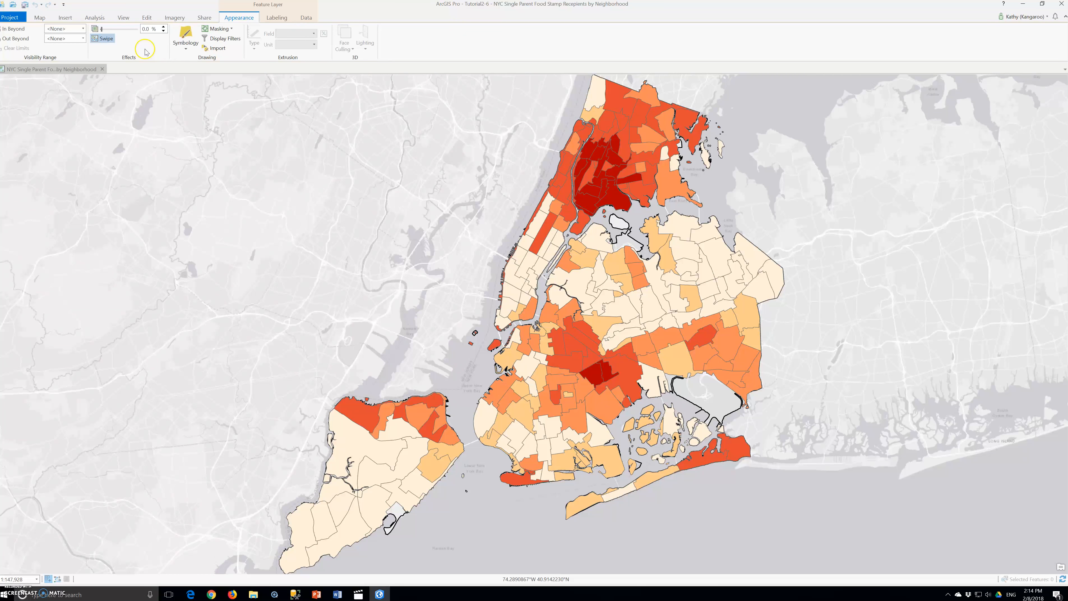
{"action": "left_click", "coordinate": [306, 18]}
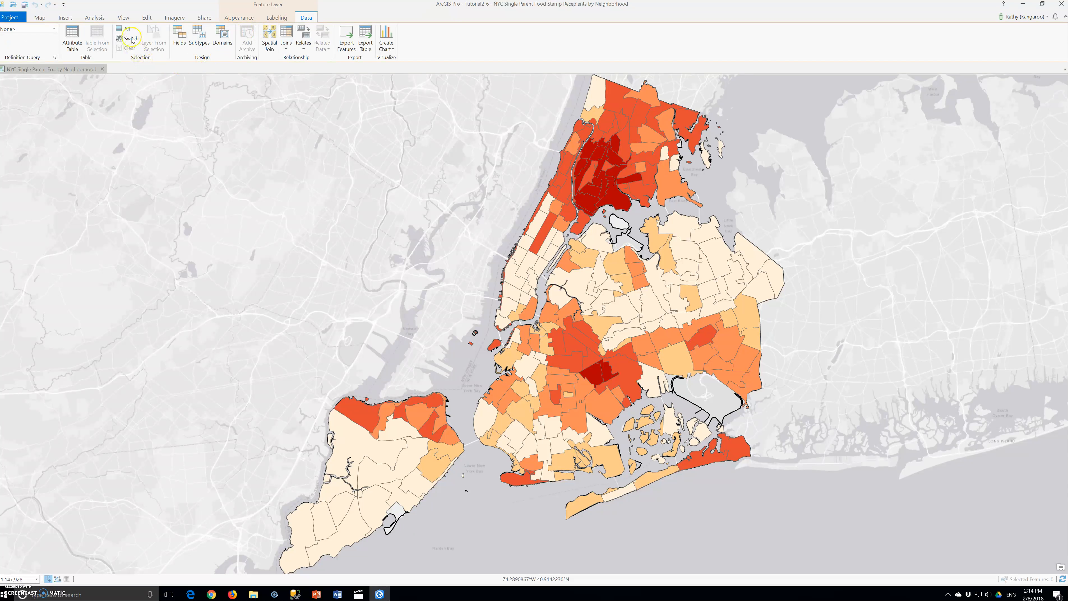
{"action": "left_click", "coordinate": [234, 18]}
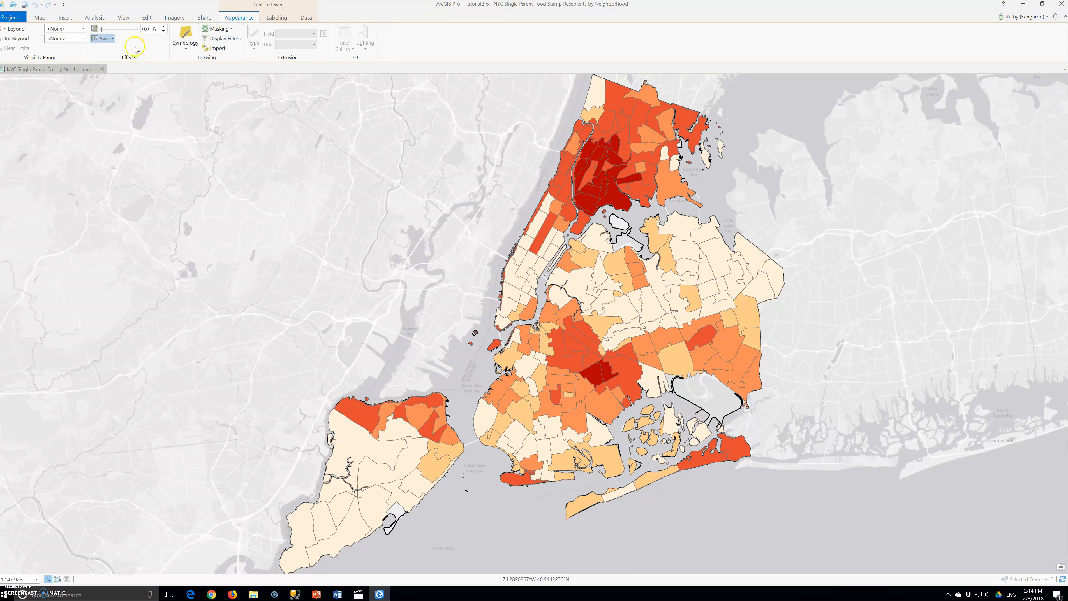
{"action": "left_click", "coordinate": [106, 38]}
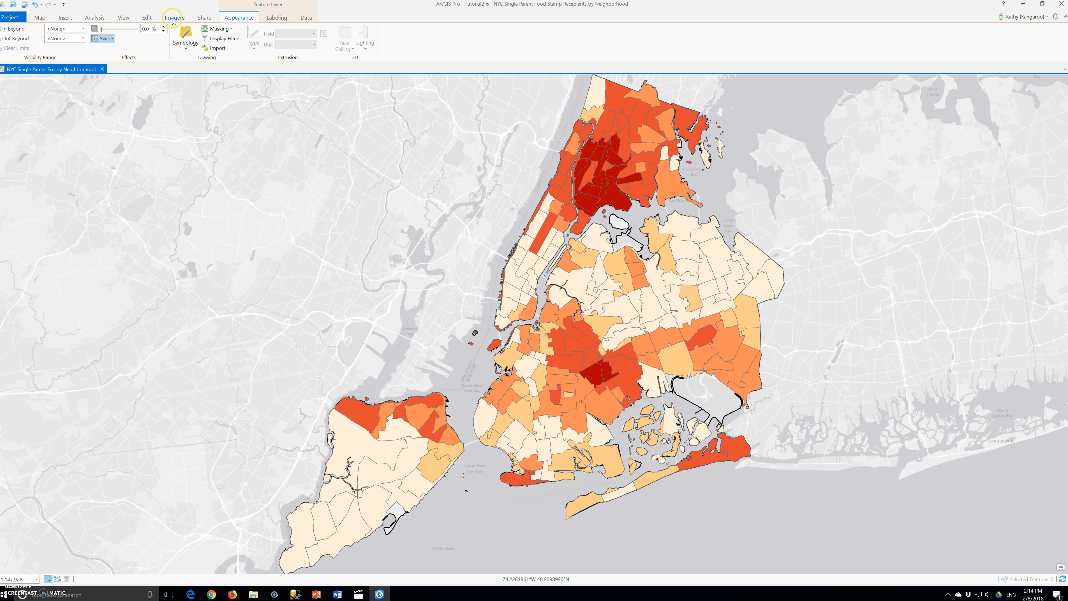
Reopen the Contents pane to list the map's layers.
{"action": "left_click", "coordinate": [38, 17]}
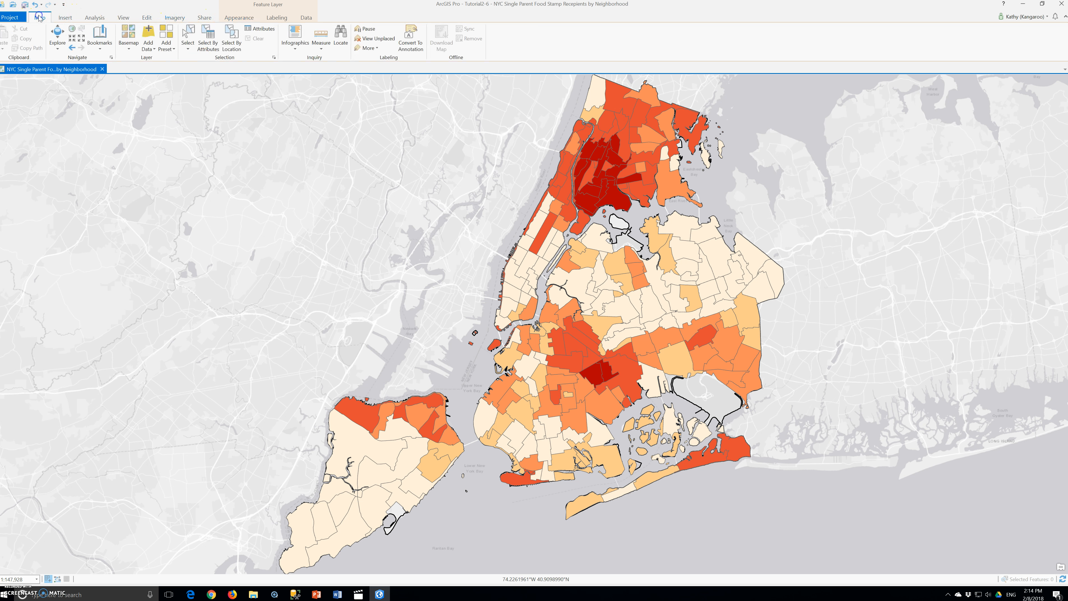
{"action": "left_click", "coordinate": [123, 18]}
{"action": "left_click", "coordinate": [80, 41]}
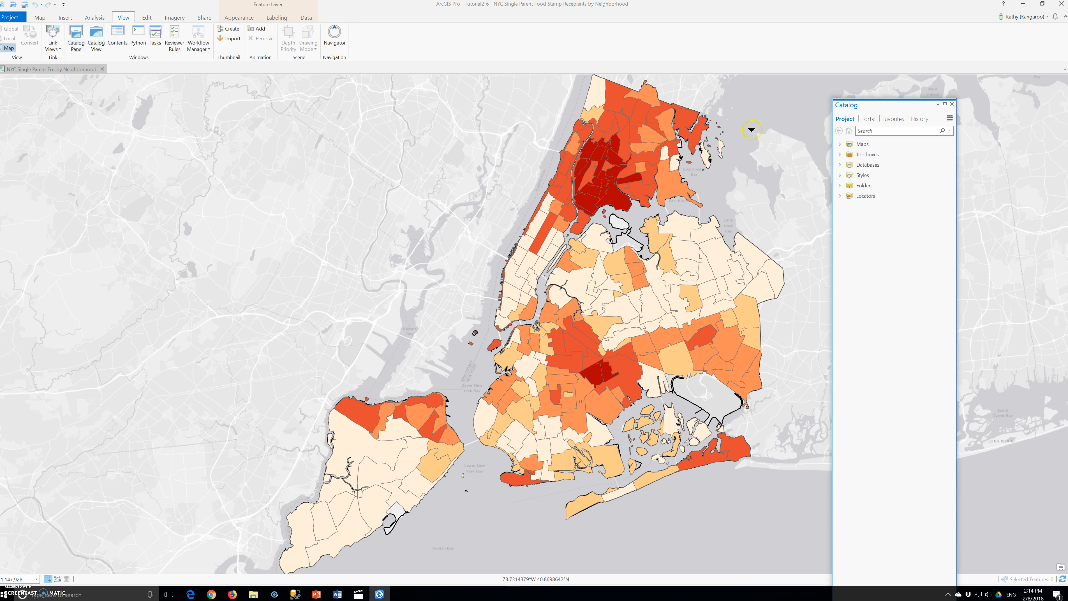
{"action": "left_click", "coordinate": [952, 105]}
{"action": "left_click", "coordinate": [113, 33]}
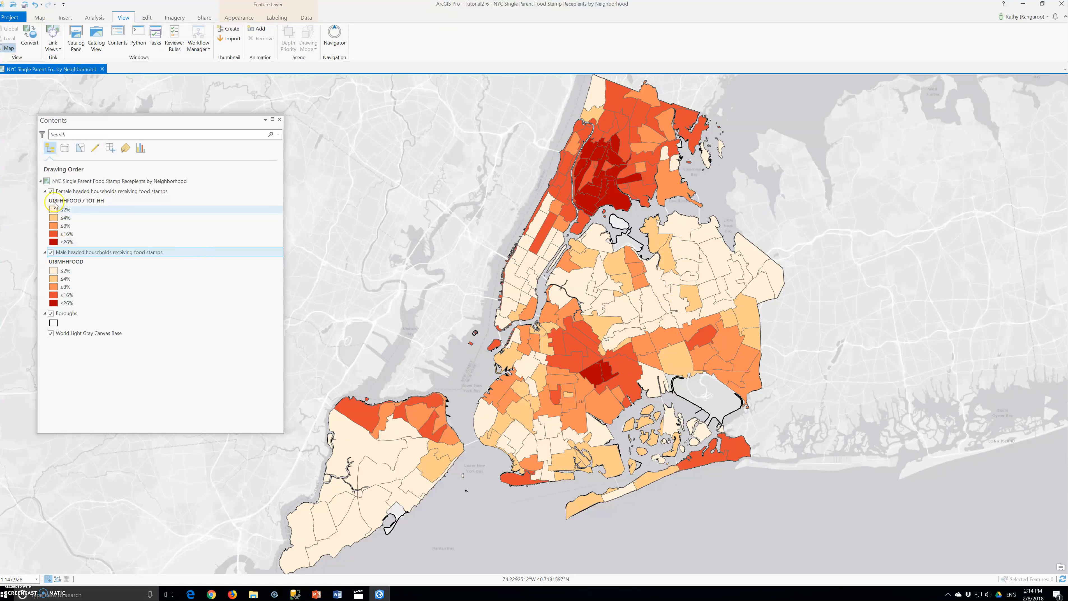
Hide and show the female-headed households layer to compare it with the male-headed layer, and try swiping across the map.
{"action": "left_click", "coordinate": [51, 192]}
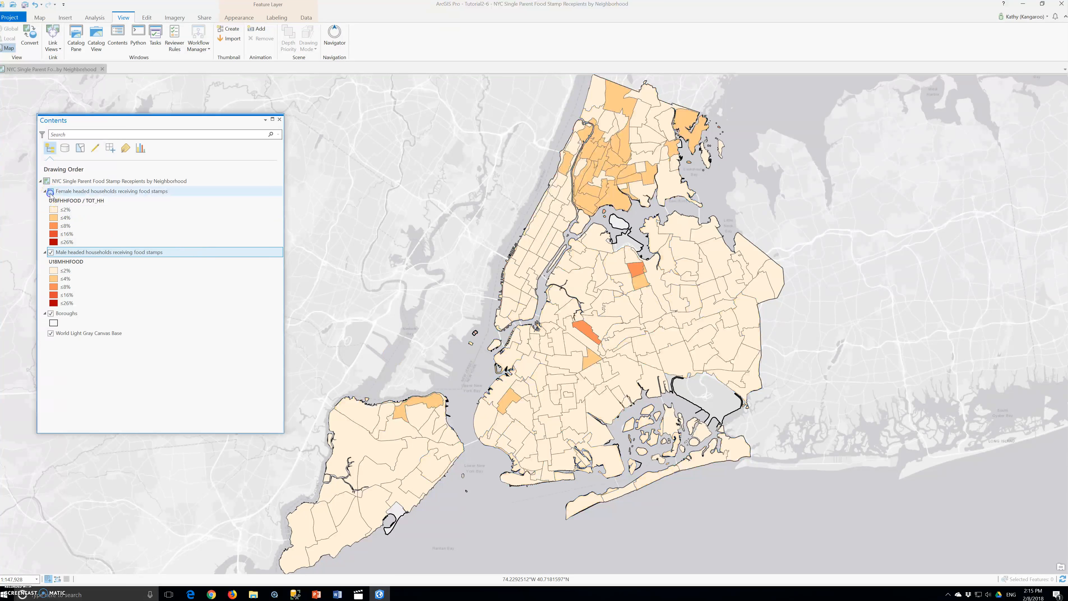
{"action": "left_click", "coordinate": [50, 192]}
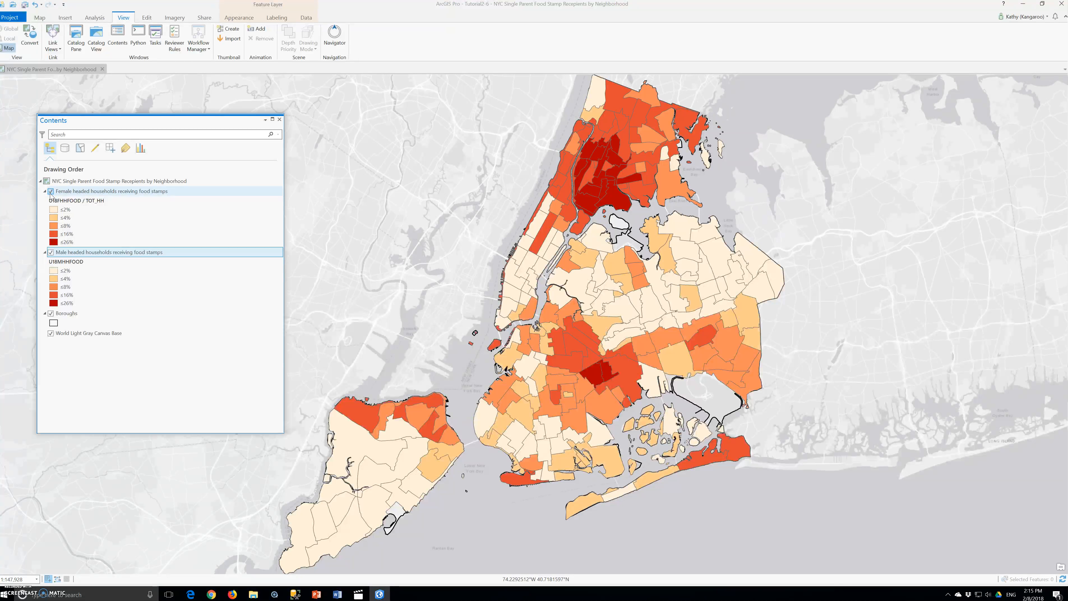
{"action": "left_click_drag", "start_coordinate": [381, 478], "coordinate": [542, 438]}
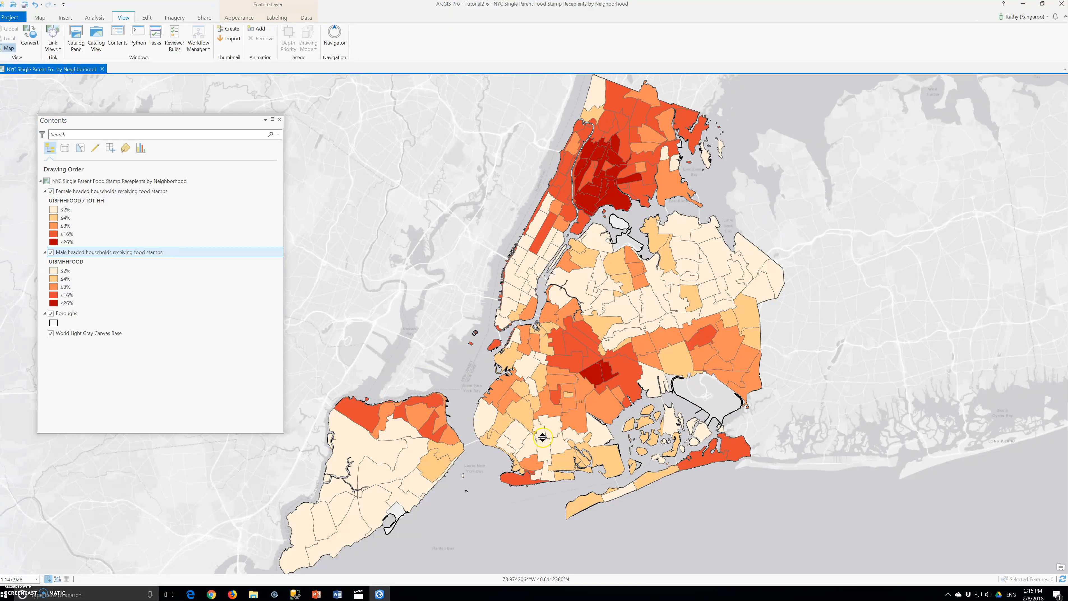
Try 45% transparency on the male-headed households layer, narrow the Contents pane and reset the transparency to 0%.
{"action": "left_click", "coordinate": [238, 19]}
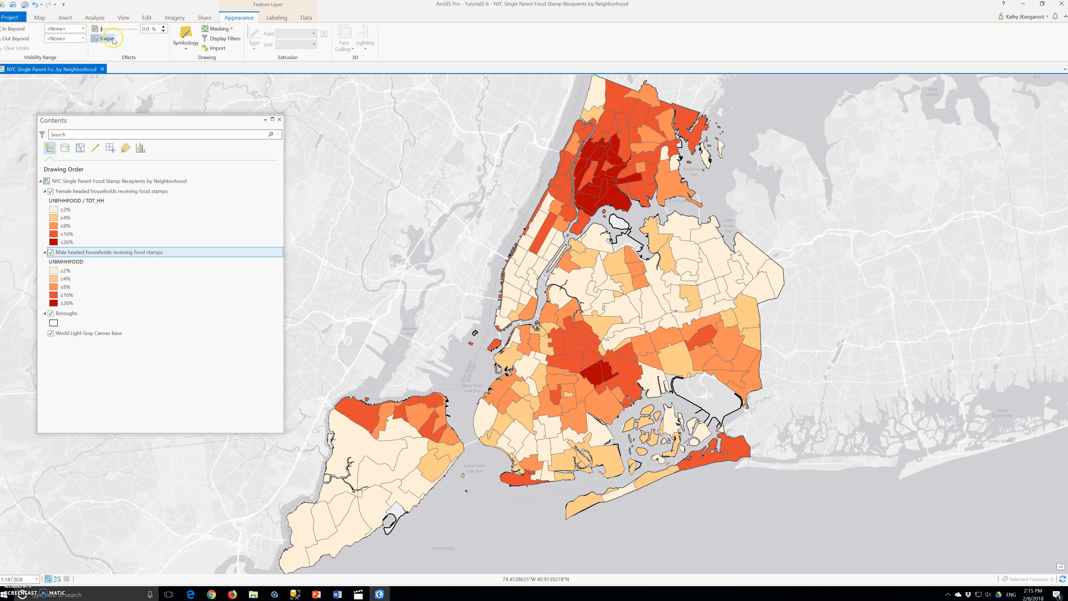
{"action": "left_click_drag", "start_coordinate": [101, 28], "coordinate": [117, 32]}
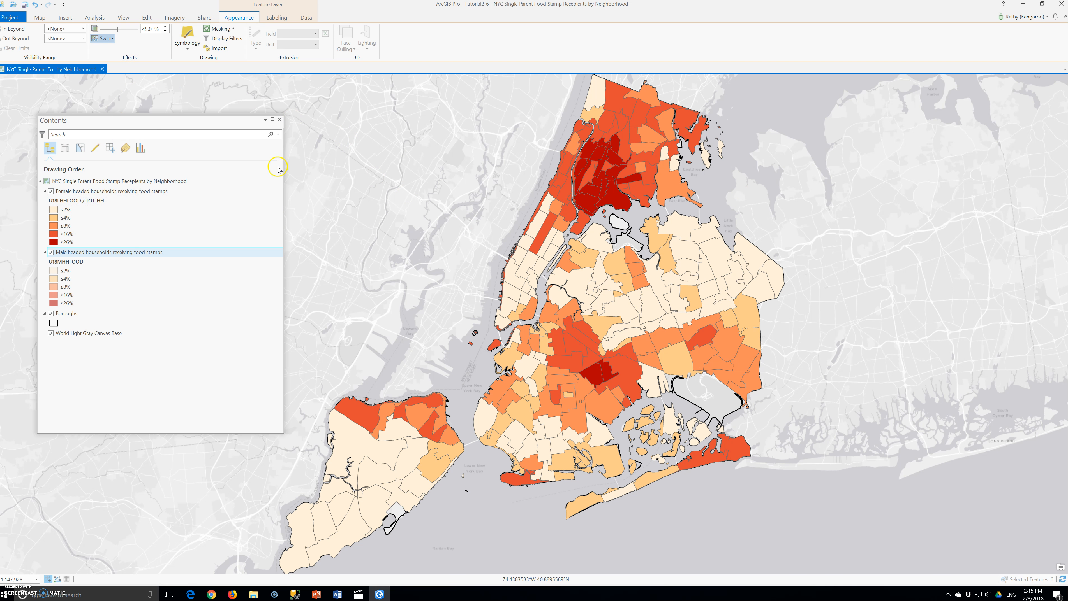
{"action": "left_click_drag", "start_coordinate": [283, 168], "coordinate": [177, 171]}
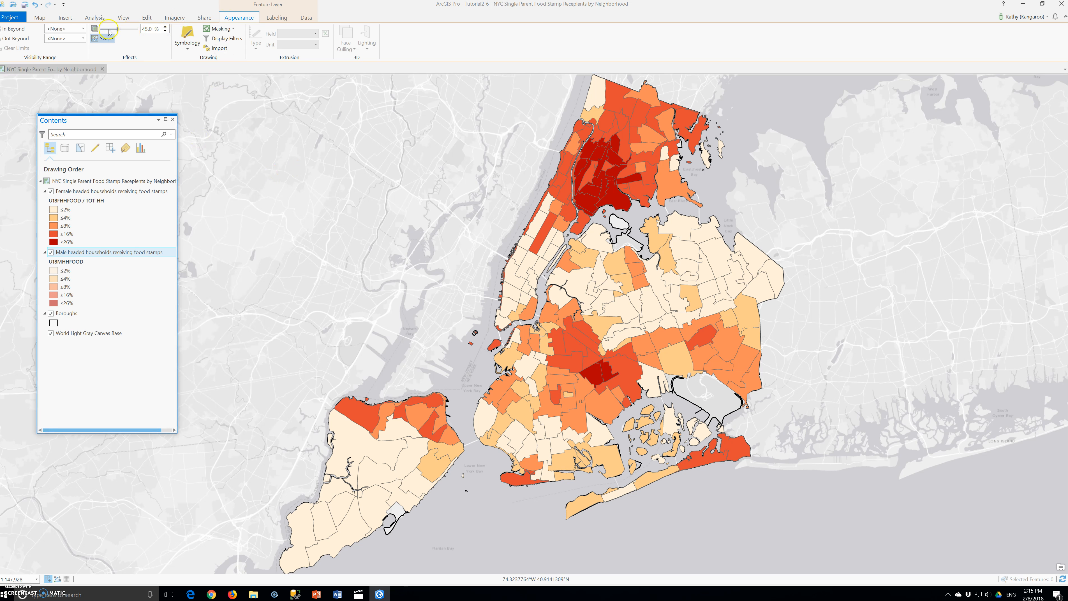
{"action": "left_click_drag", "start_coordinate": [117, 30], "coordinate": [99, 30]}
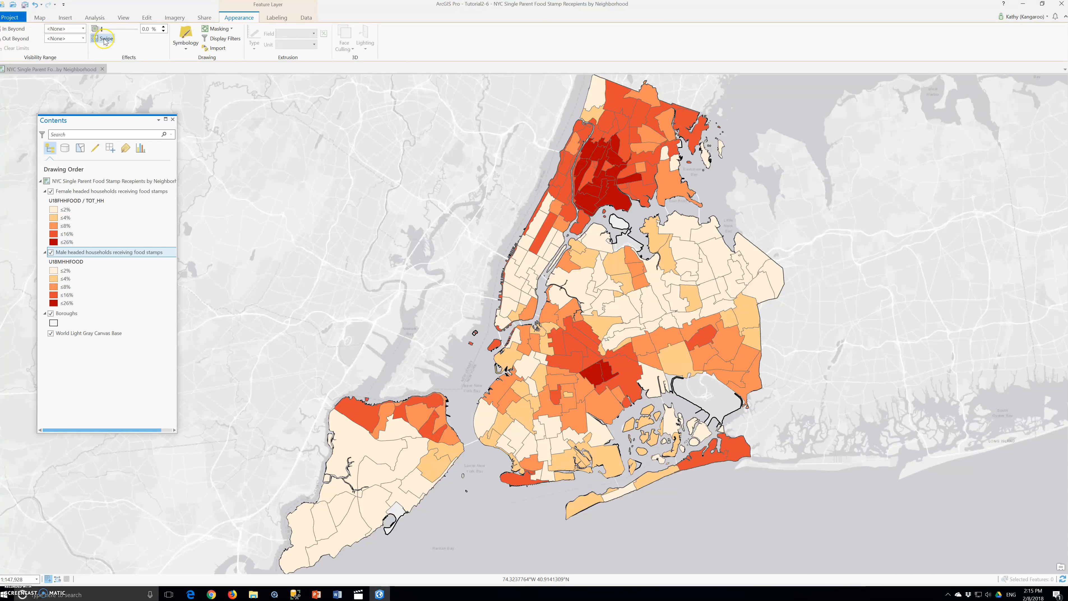
Try the Swipe tool on the male-headed households layer across the city at different map scales.
{"action": "left_click", "coordinate": [105, 39]}
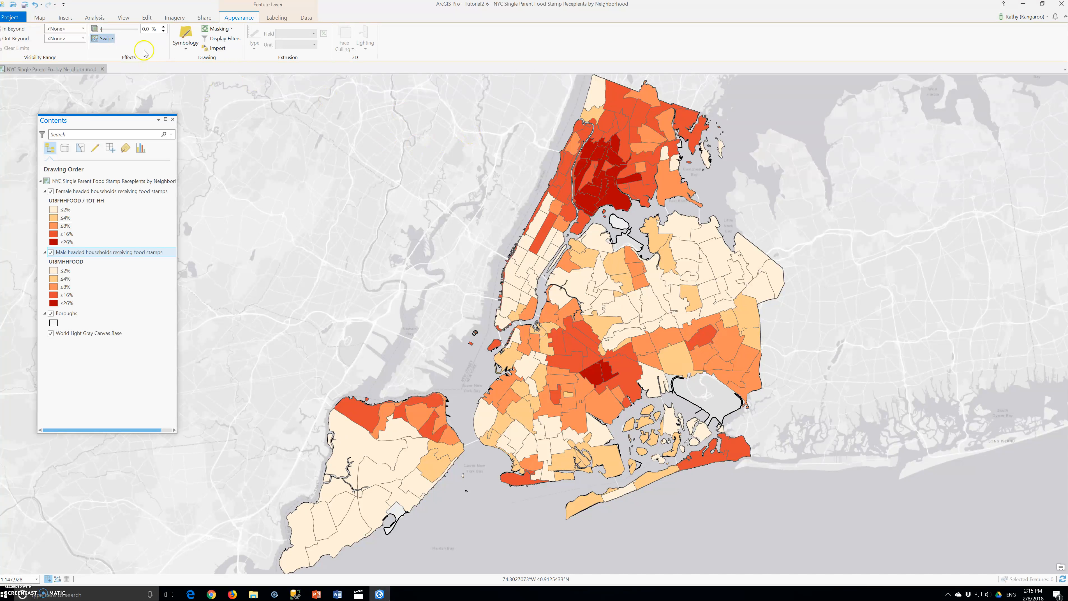
{"action": "left_click_drag", "start_coordinate": [522, 84], "coordinate": [489, 536]}
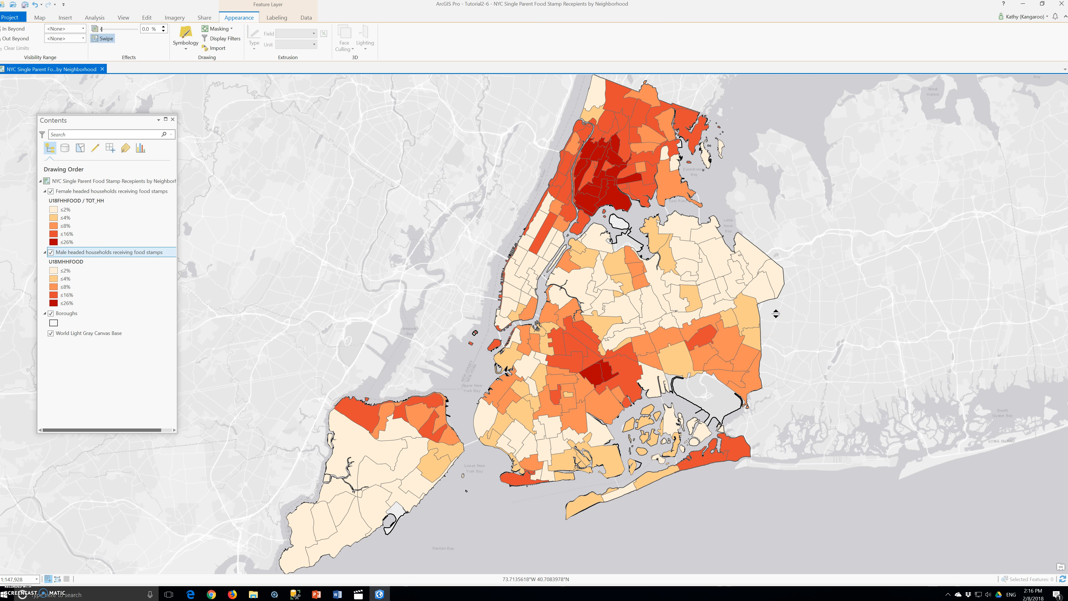
{"action": "scroll", "coordinate": [657, 316], "scroll_direction": "down", "scroll_amount": 2}
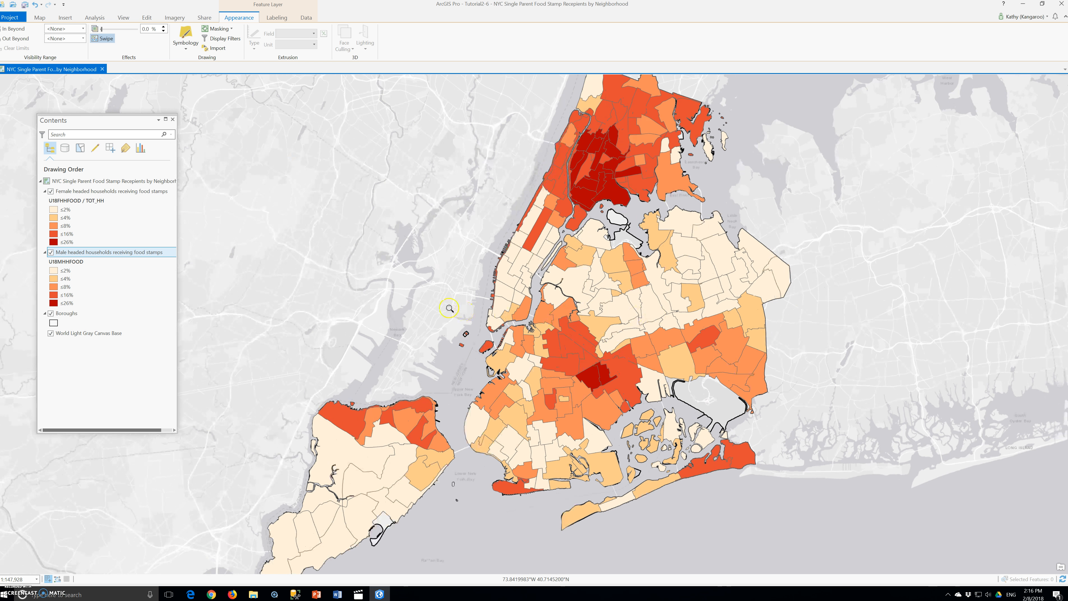
{"action": "scroll", "coordinate": [608, 316], "scroll_direction": "up", "scroll_amount": 5}
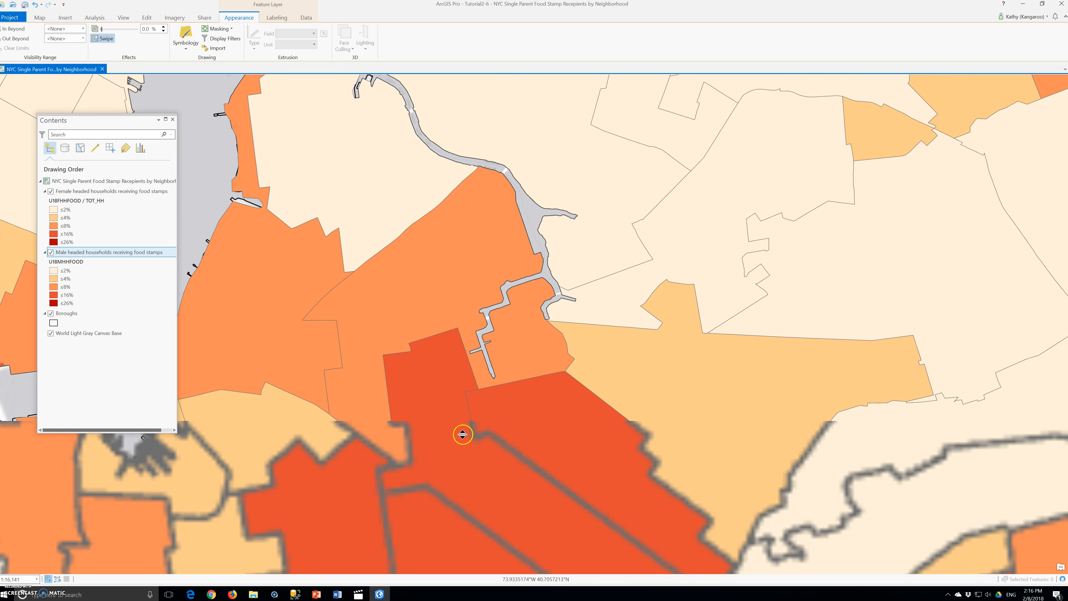
{"action": "scroll", "coordinate": [499, 355], "scroll_direction": "up", "scroll_amount": 2}
{"action": "scroll", "coordinate": [503, 350], "scroll_direction": "down", "scroll_amount": 8}
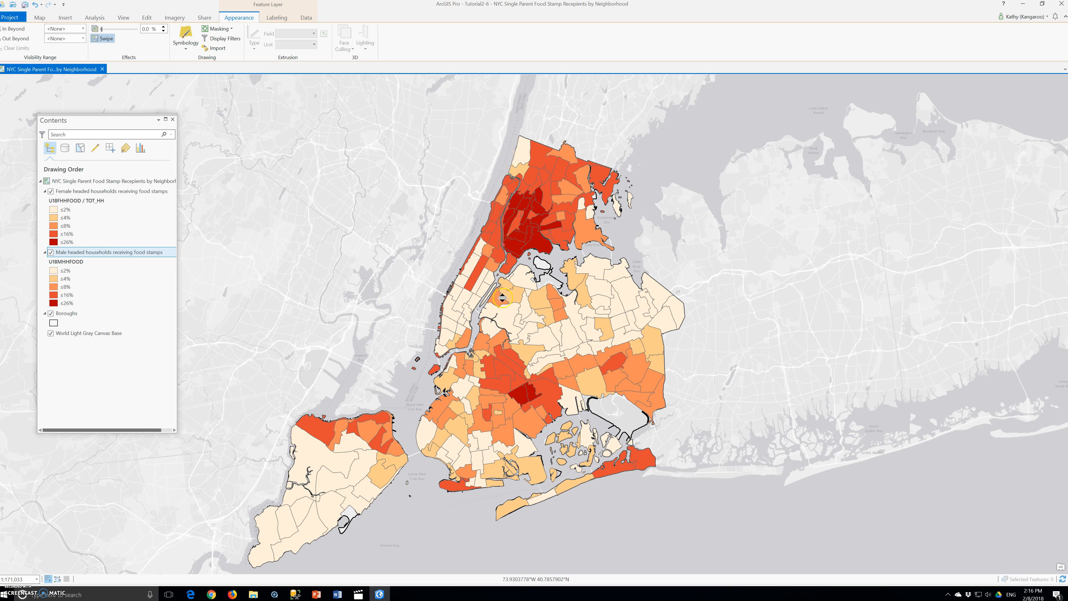
Toggle the visibility of both household layers to compare their patterns, and activate Swipe for the female-headed households layer.
{"action": "left_click", "coordinate": [51, 253]}
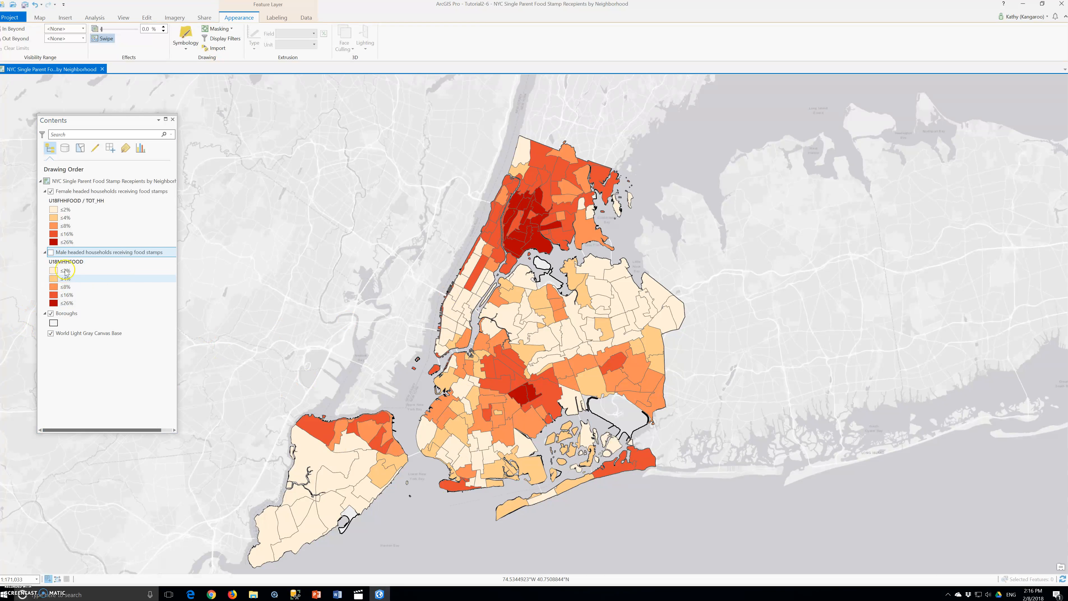
{"action": "left_click", "coordinate": [50, 252]}
{"action": "left_click", "coordinate": [51, 191]}
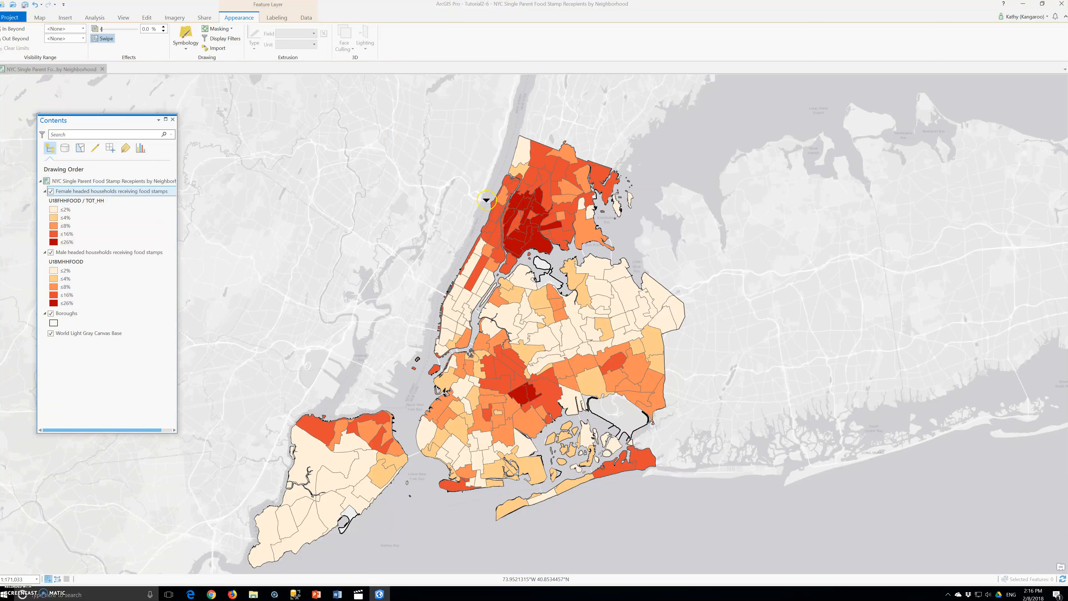
{"action": "left_click", "coordinate": [51, 192]}
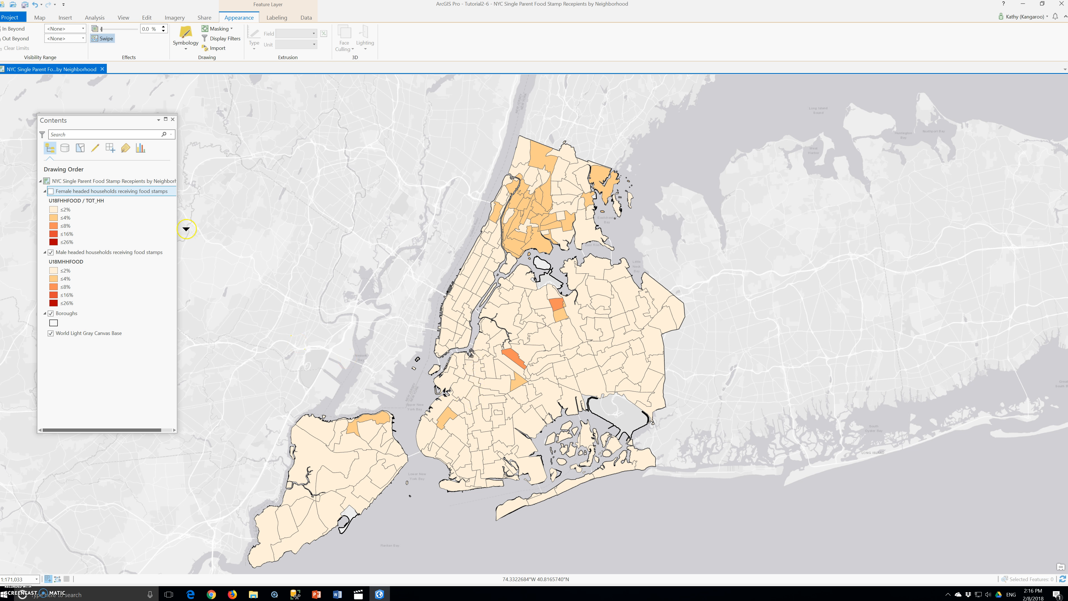
{"action": "left_click", "coordinate": [50, 192]}
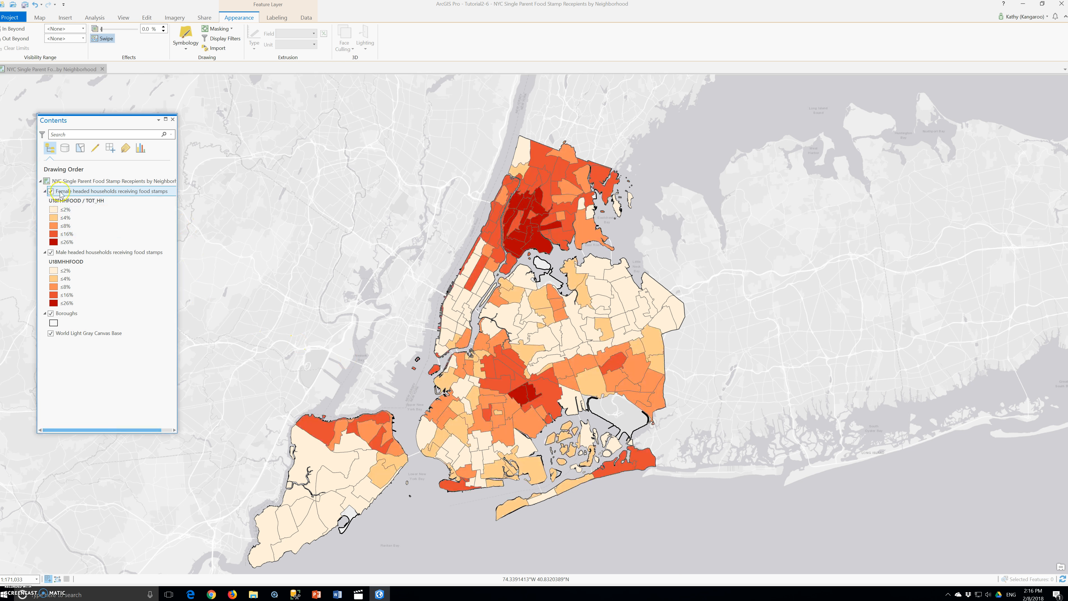
{"action": "left_click", "coordinate": [102, 39]}
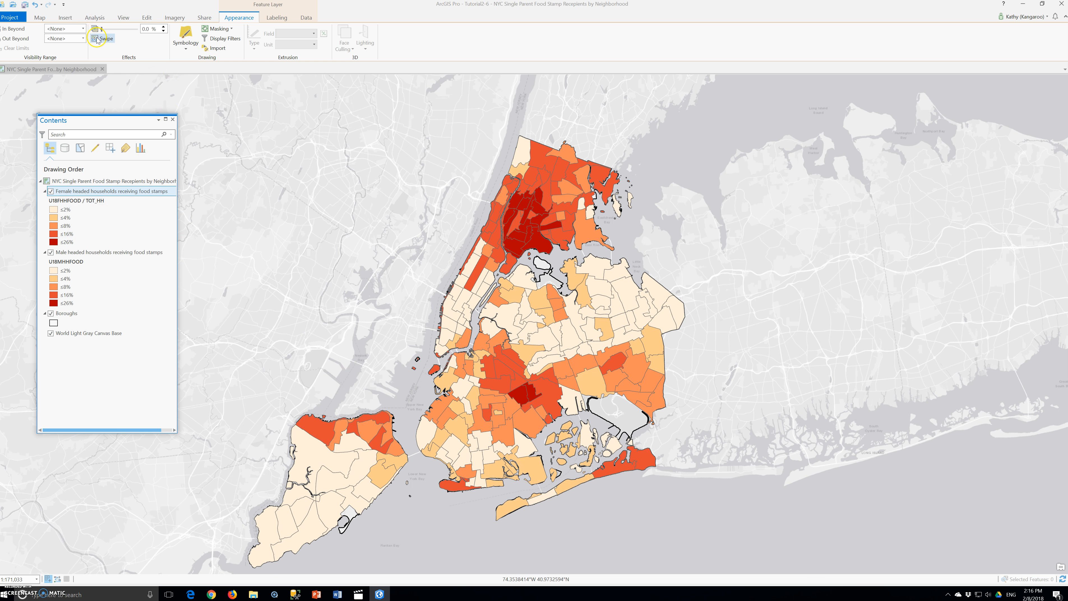